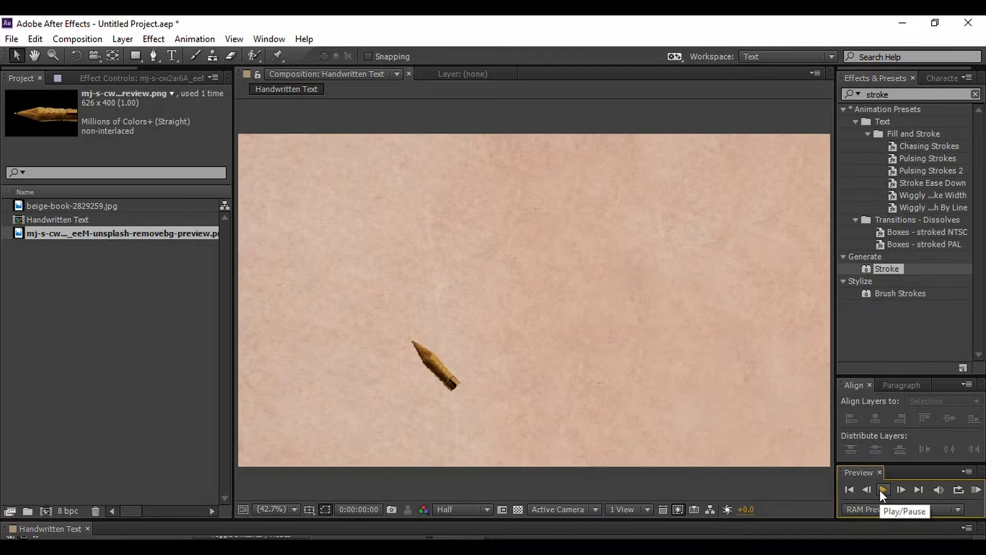
Play a preview of the finished pen-writing animation.
{"action": "left_click", "coordinate": [882, 489]}
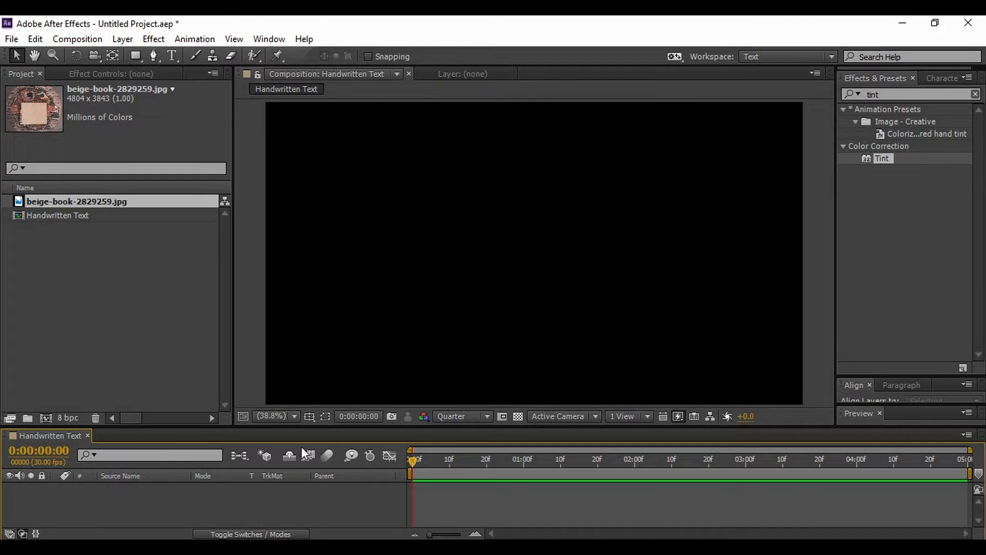
Create a 1920×1080, 30 fps, 5-second composition named Handwritten.
{"action": "left_click", "coordinate": [94, 41]}
{"action": "left_click", "coordinate": [98, 52]}
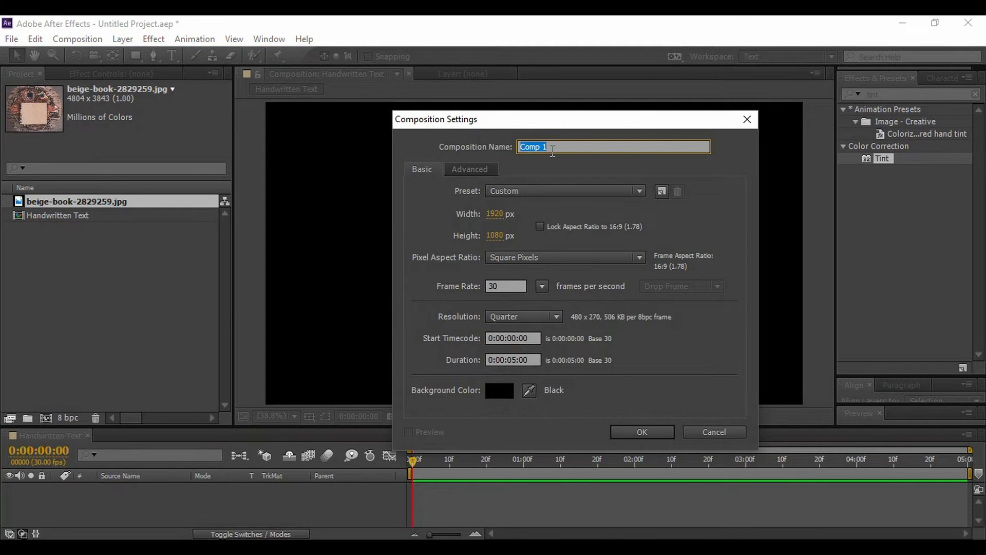
{"action": "type", "text": "Handwritten"}
{"action": "left_click", "coordinate": [644, 433]}
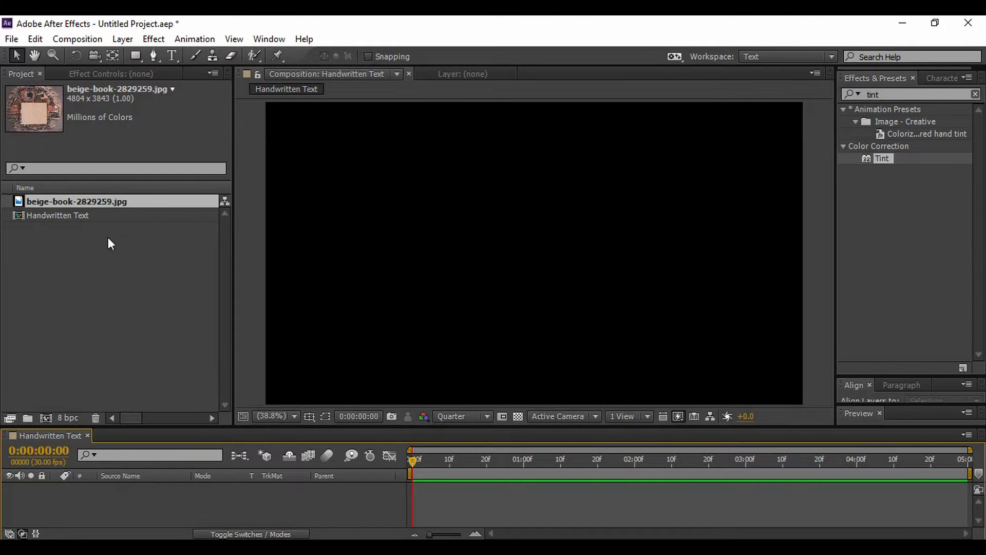
Add beige-book-2829259.jpg to the timeline and move it up until the paper fills the frame.
{"action": "left_click_drag", "start_coordinate": [117, 200], "coordinate": [142, 499]}
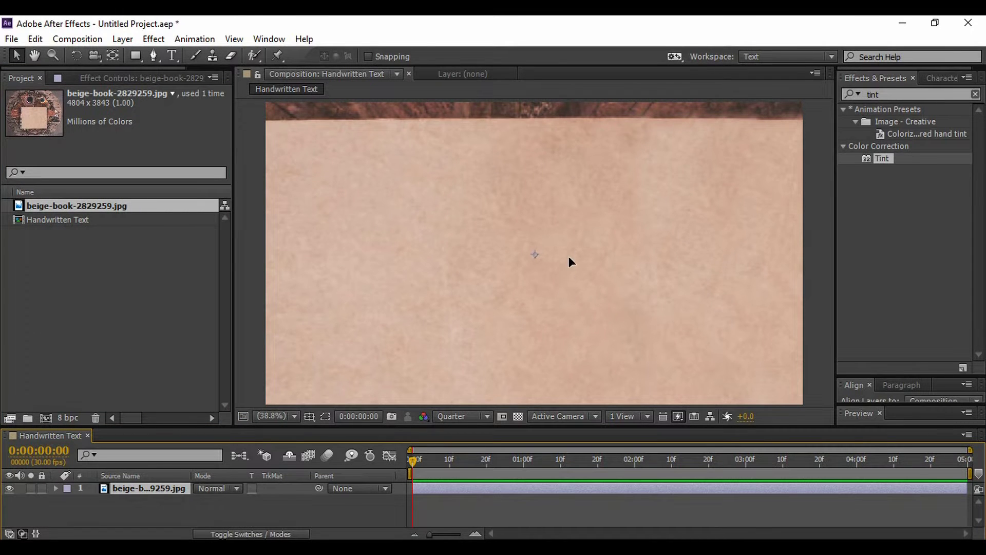
{"action": "left_click_drag", "start_coordinate": [568, 256], "coordinate": [562, 177]}
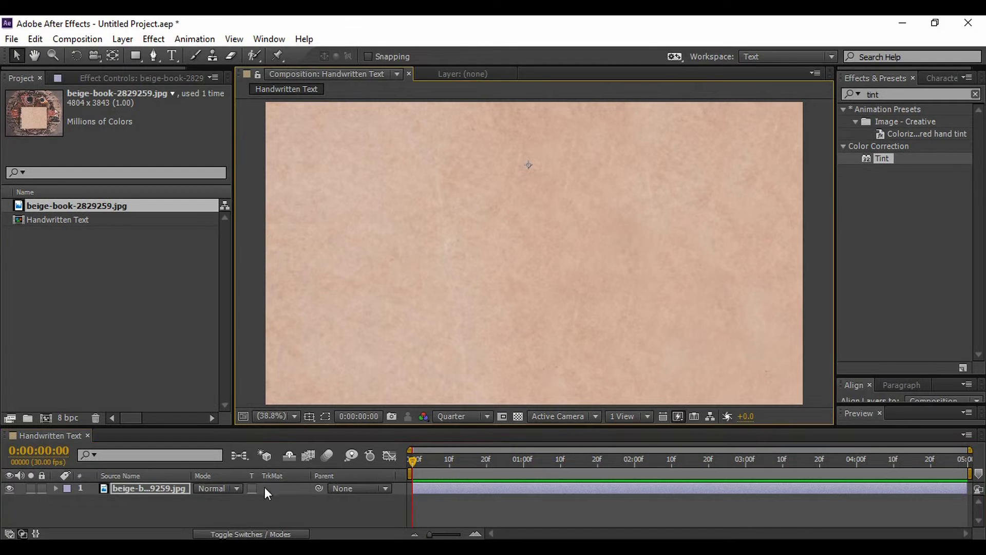
{"action": "left_click", "coordinate": [245, 516]}
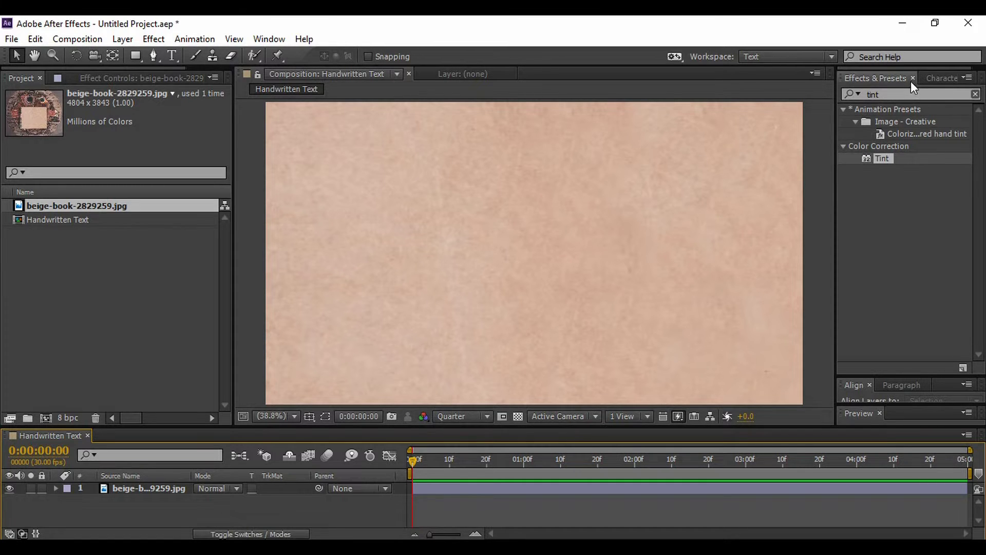
{"action": "left_click", "coordinate": [936, 77]}
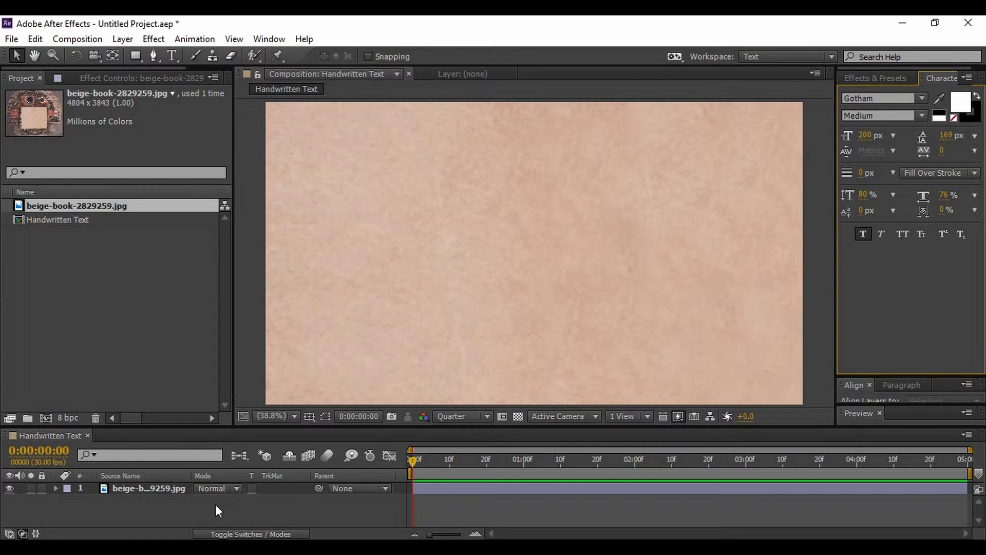
Lock the paper layer and type 'Text' on the canvas in the Viner Hand ITC font.
{"action": "left_click", "coordinate": [42, 488]}
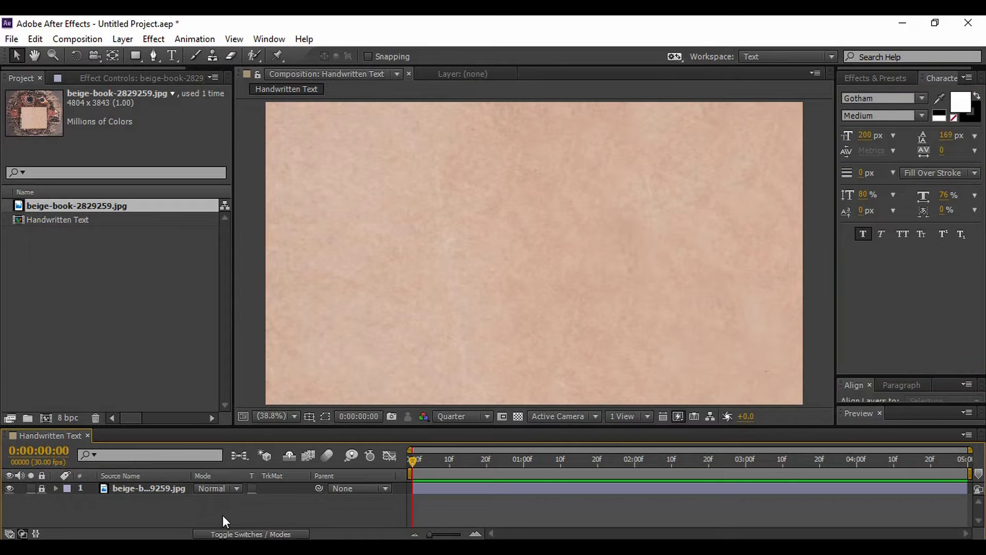
{"action": "left_click", "coordinate": [173, 60]}
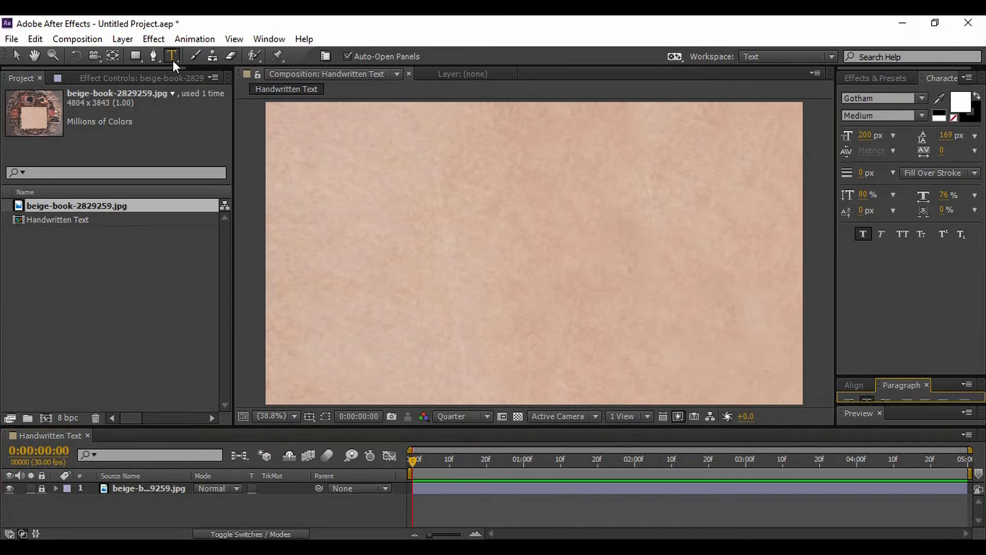
{"action": "left_click", "coordinate": [474, 251]}
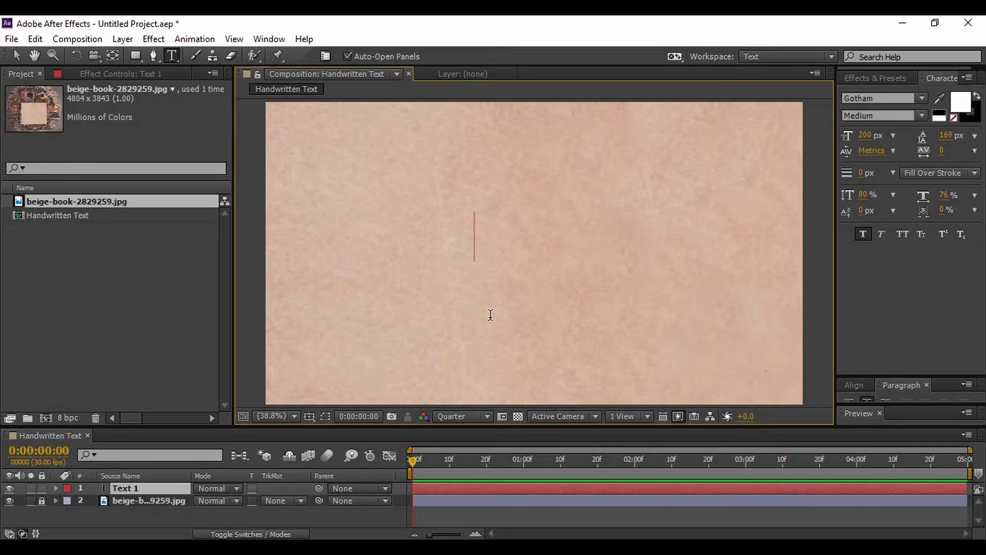
{"action": "type", "text": "Text"}
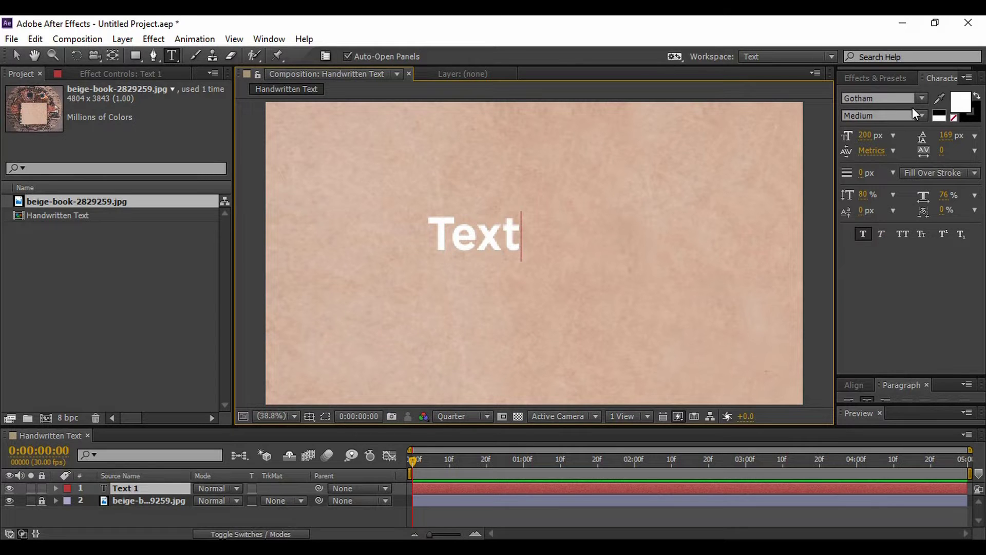
{"action": "left_click", "coordinate": [884, 98]}
{"action": "type", "text": "Viner Hand ITC"}
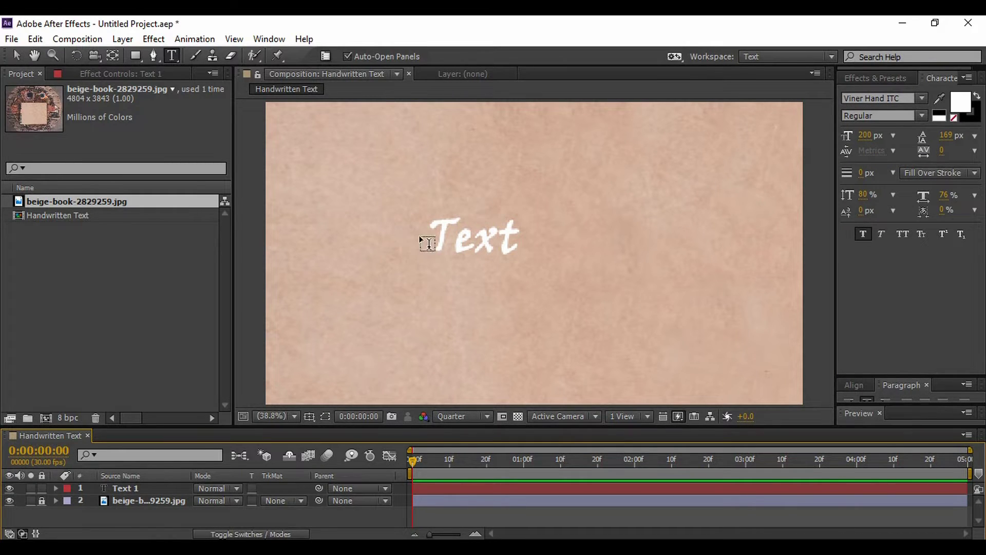
{"action": "left_click", "coordinate": [131, 488]}
Change the Text 1 fill colour to dark brown #271313.
{"action": "left_click", "coordinate": [132, 488]}
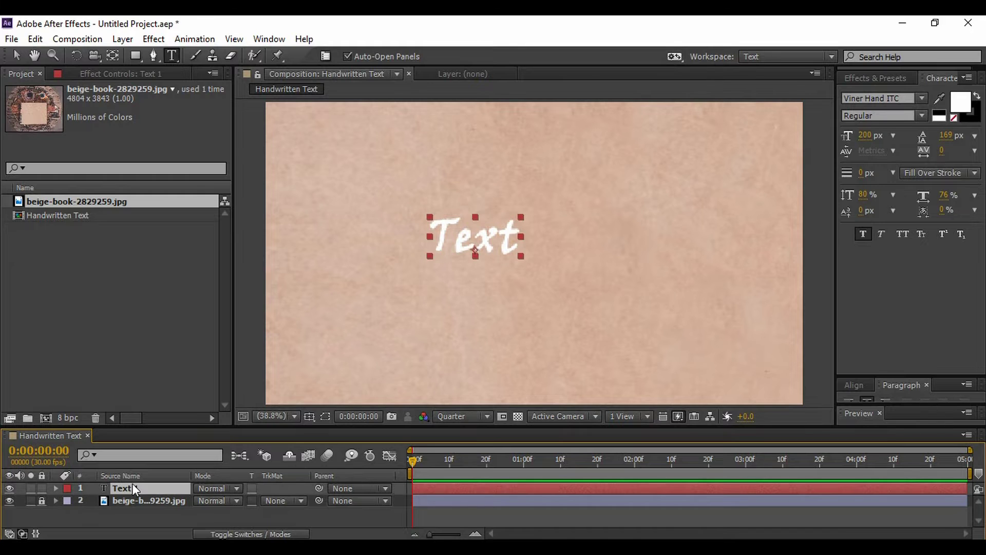
{"action": "left_click", "coordinate": [966, 103]}
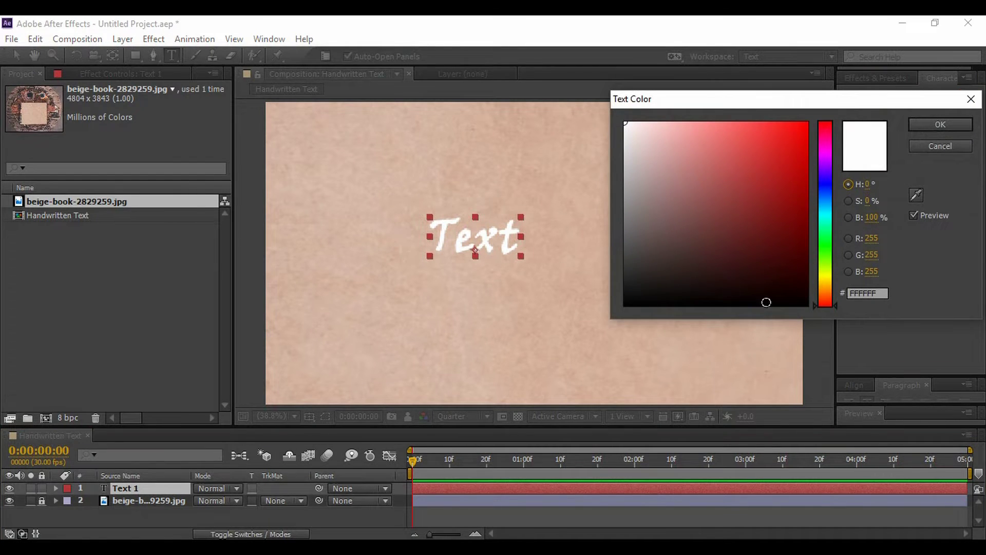
{"action": "mouse_move", "coordinate": [712, 277]}
{"action": "left_mouse_down"}
{"action": "mouse_move", "coordinate": [647, 288]}
{"action": "mouse_move", "coordinate": [668, 277]}
{"action": "mouse_move", "coordinate": [653, 268]}
{"action": "mouse_move", "coordinate": [674, 282]}
{"action": "mouse_move", "coordinate": [720, 278]}
{"action": "left_mouse_up"}
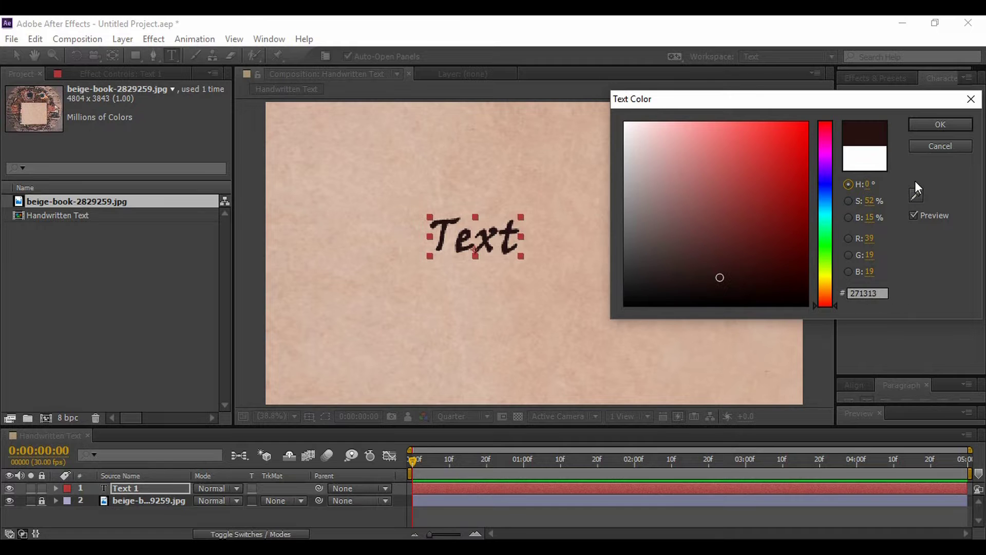
{"action": "left_click", "coordinate": [934, 126]}
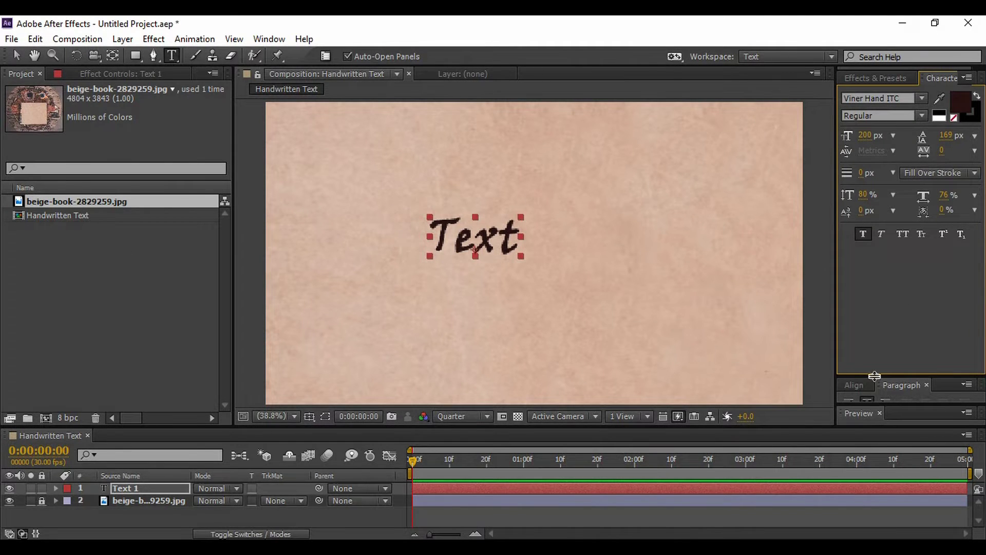
Use the Align panel to centre Text 1 horizontally and vertically in the composition.
{"action": "left_click_drag", "start_coordinate": [874, 377], "coordinate": [879, 316]}
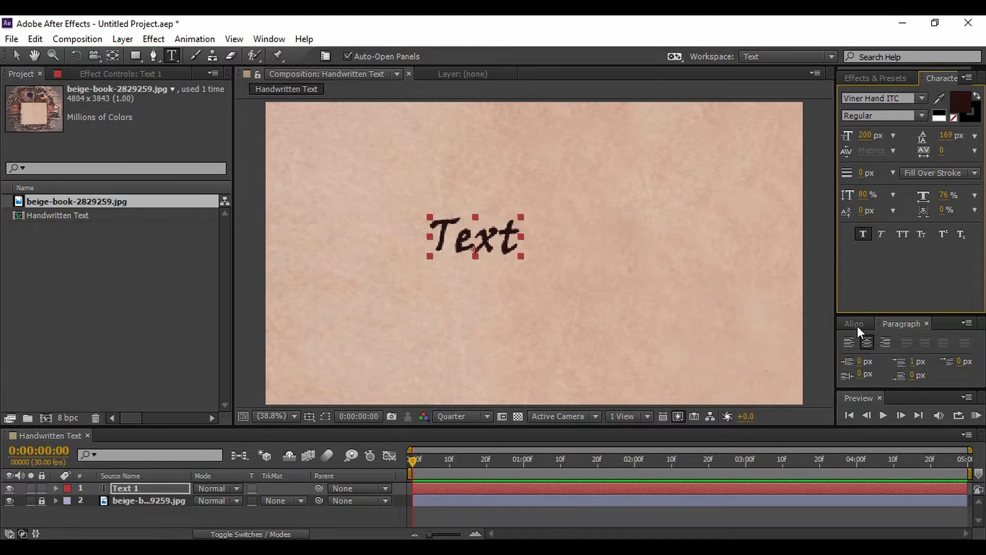
{"action": "left_click", "coordinate": [856, 323]}
{"action": "left_click", "coordinate": [876, 357]}
{"action": "left_click", "coordinate": [953, 356]}
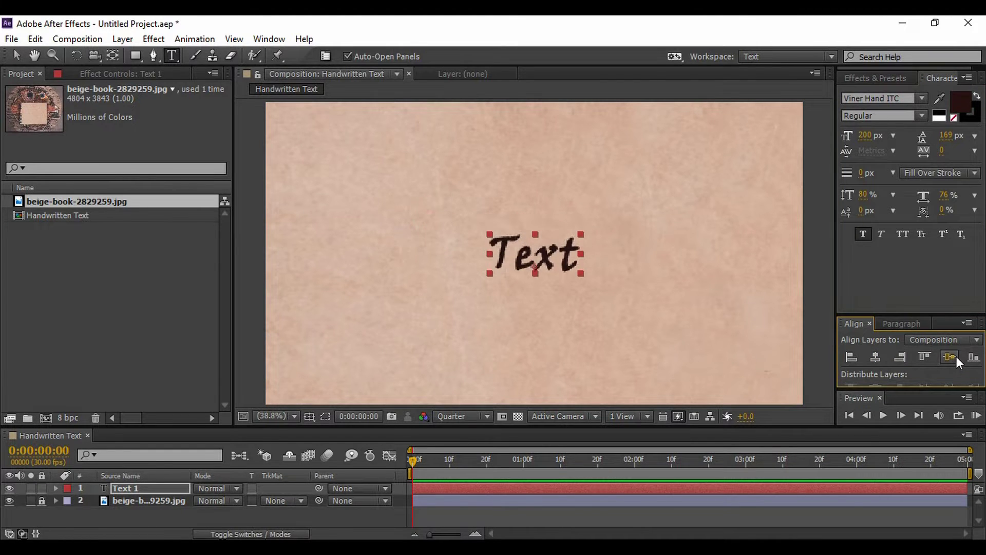
{"action": "left_click", "coordinate": [17, 55]}
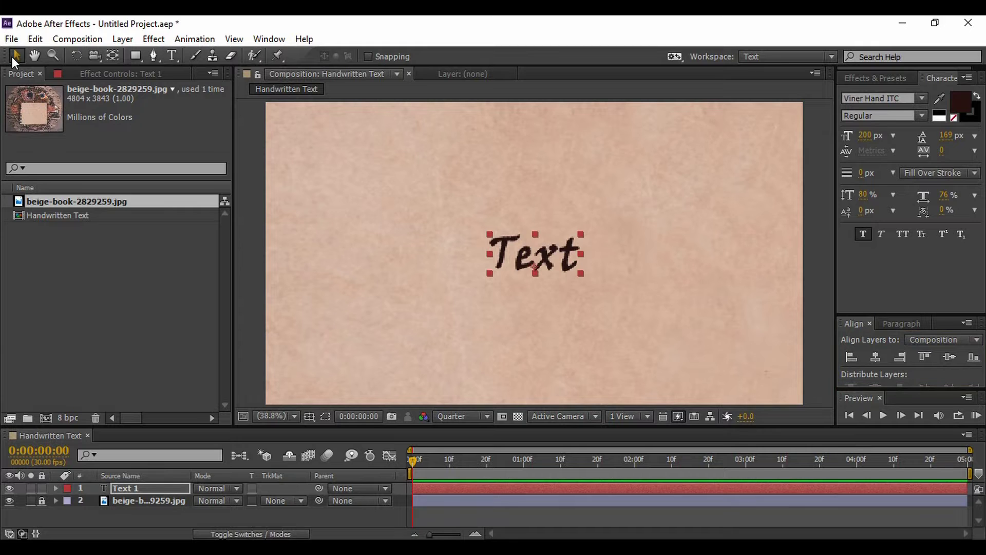
{"action": "left_click", "coordinate": [450, 453]}
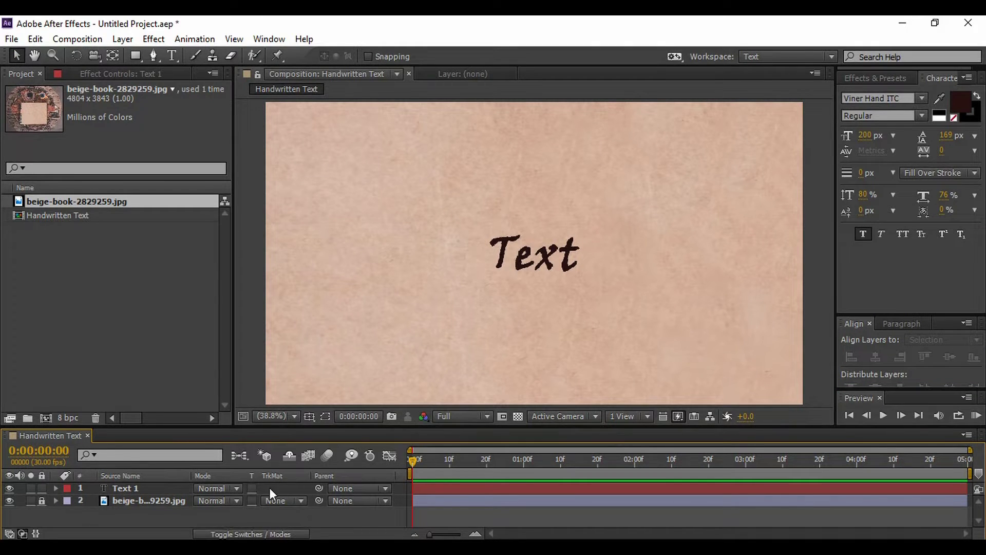
{"action": "left_click", "coordinate": [148, 488]}
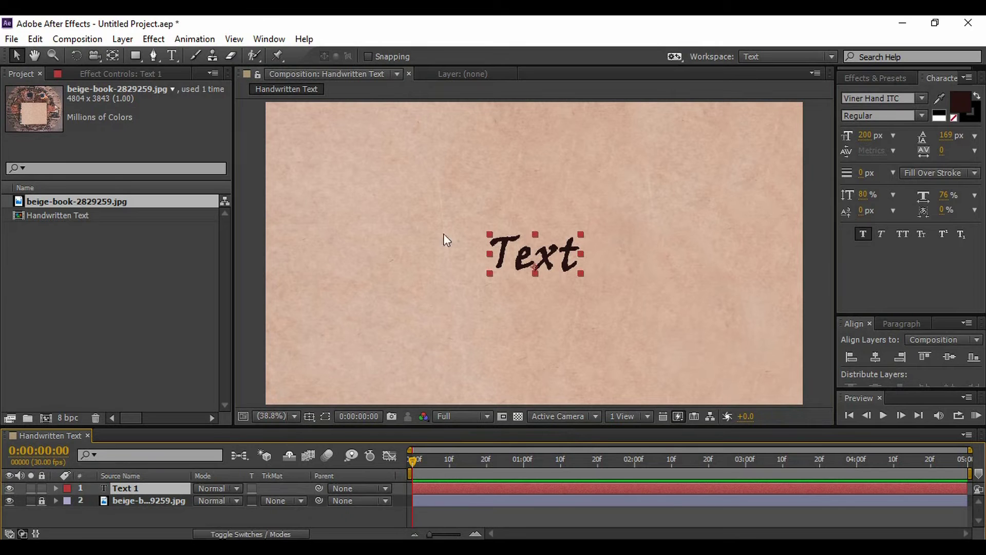
Zoom the viewer to 200% magnification.
{"action": "left_click", "coordinate": [296, 417]}
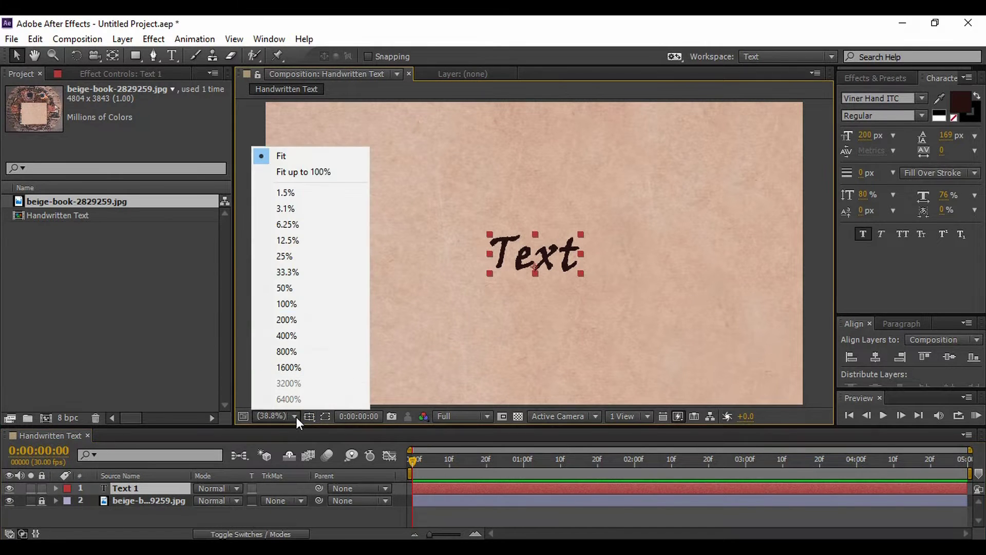
{"action": "left_click", "coordinate": [286, 305]}
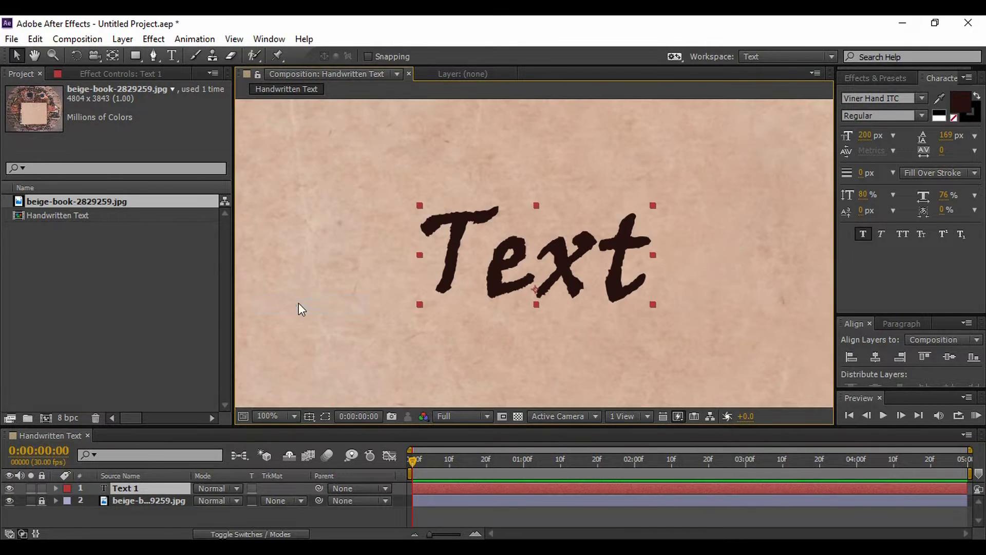
{"action": "left_click", "coordinate": [274, 409]}
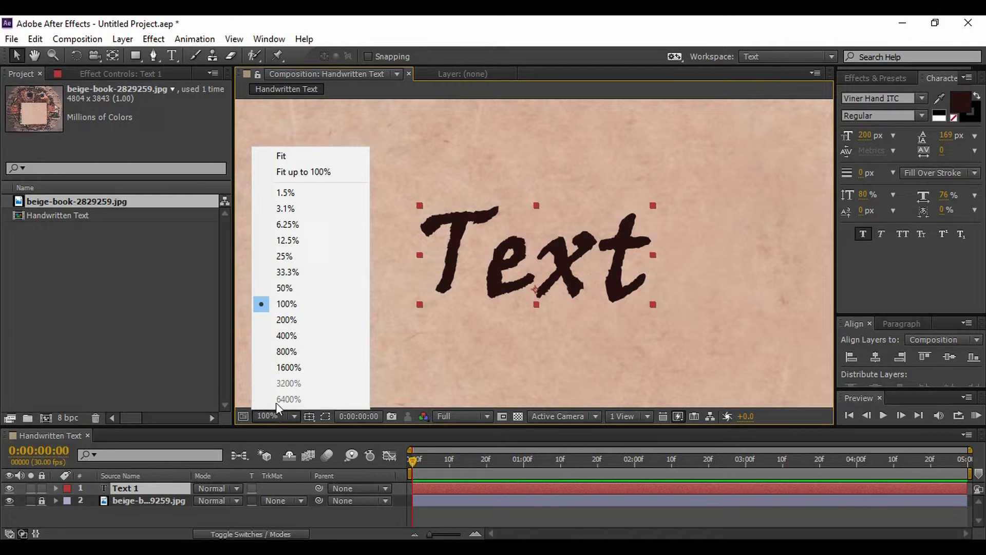
{"action": "left_click", "coordinate": [286, 318]}
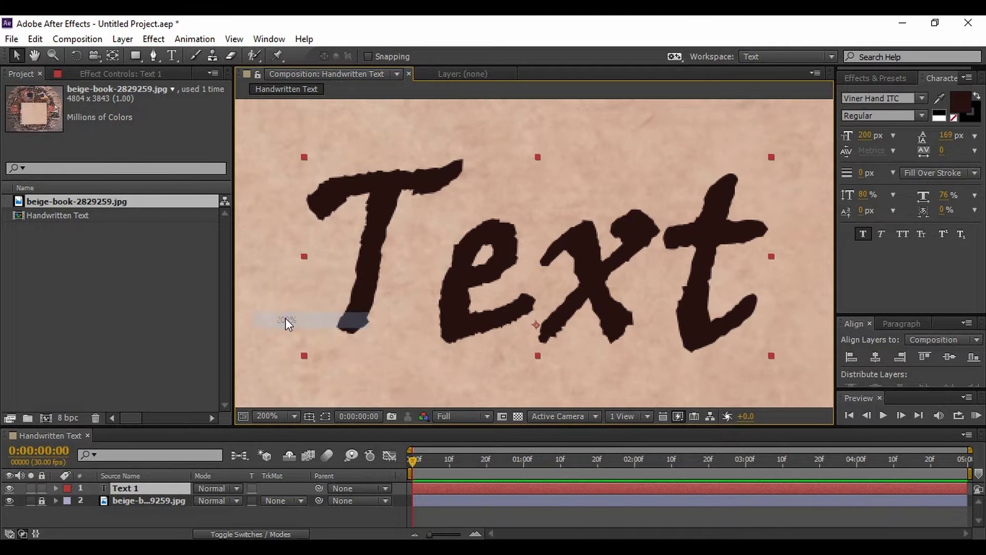
{"action": "left_click", "coordinate": [151, 58]}
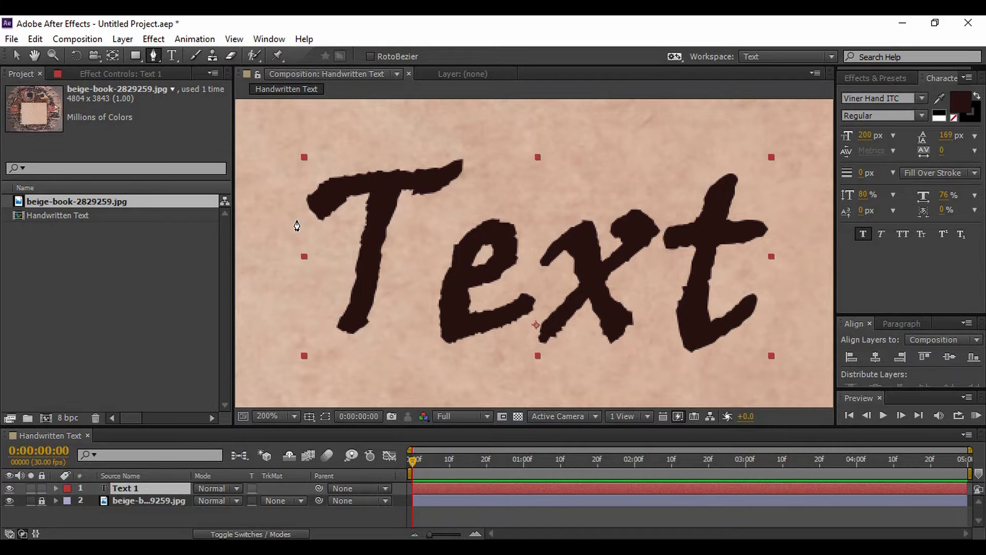
Draw a curved mask path along the T's top bar on Text 1.
{"action": "left_click", "coordinate": [296, 220]}
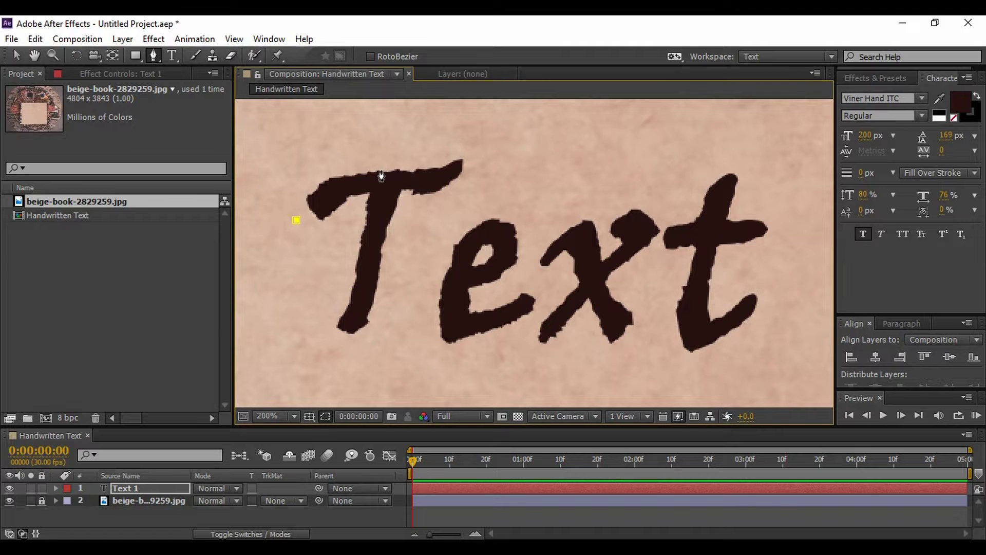
{"action": "left_click_drag", "start_coordinate": [378, 180], "coordinate": [409, 179]}
{"action": "left_click_drag", "start_coordinate": [485, 145], "coordinate": [486, 198]}
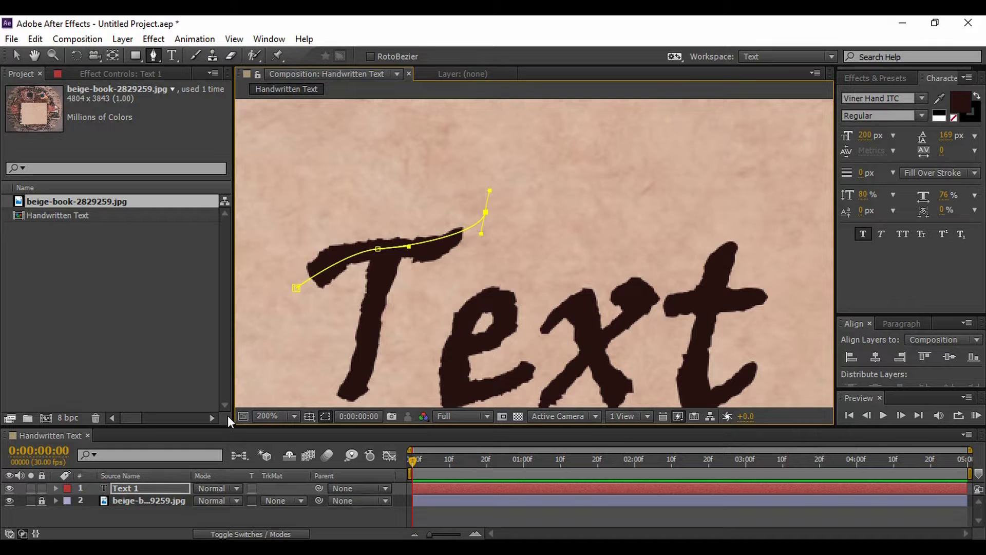
{"action": "left_click", "coordinate": [181, 511]}
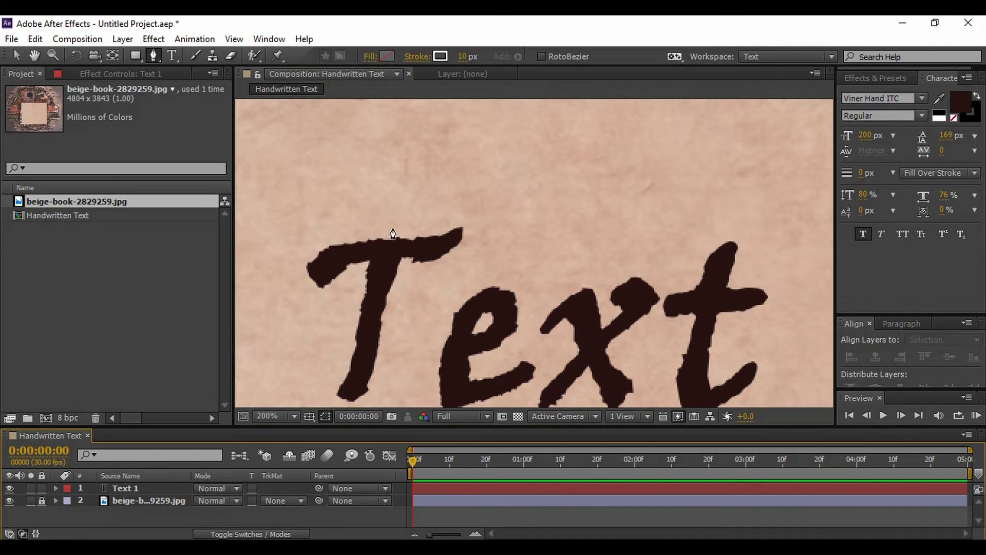
Draw a second mask path down the T's stem.
{"action": "left_click", "coordinate": [132, 492]}
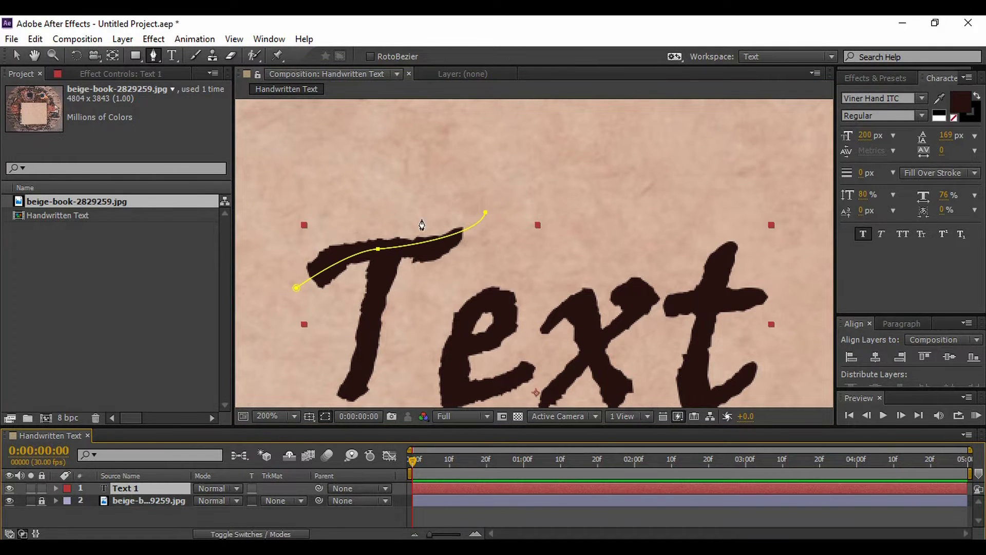
{"action": "left_click", "coordinate": [392, 227]}
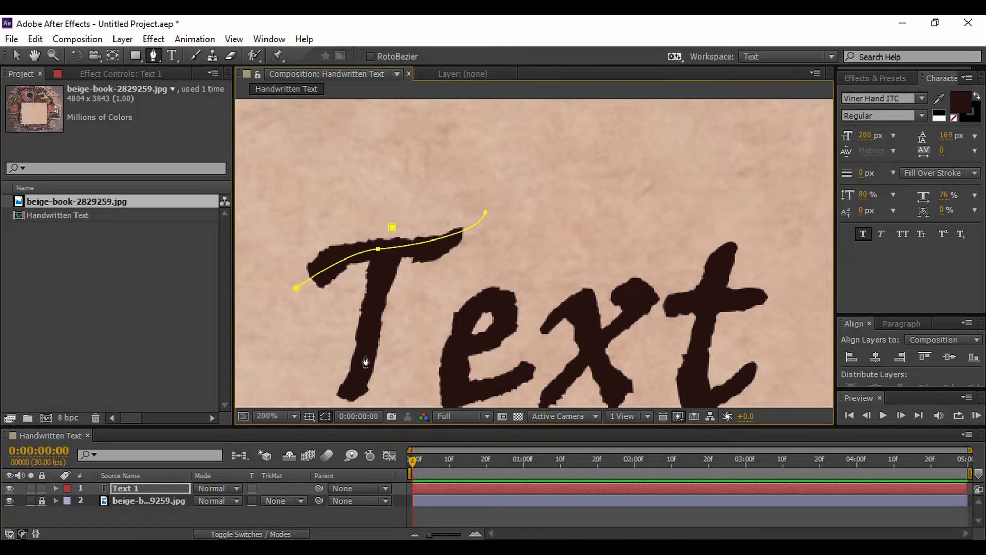
{"action": "left_click", "coordinate": [343, 402]}
{"action": "mouse_move", "coordinate": [342, 403]}
{"action": "left_mouse_down"}
{"action": "mouse_move", "coordinate": [330, 401]}
{"action": "mouse_move", "coordinate": [365, 386]}
{"action": "mouse_move", "coordinate": [345, 383]}
{"action": "left_mouse_up"}
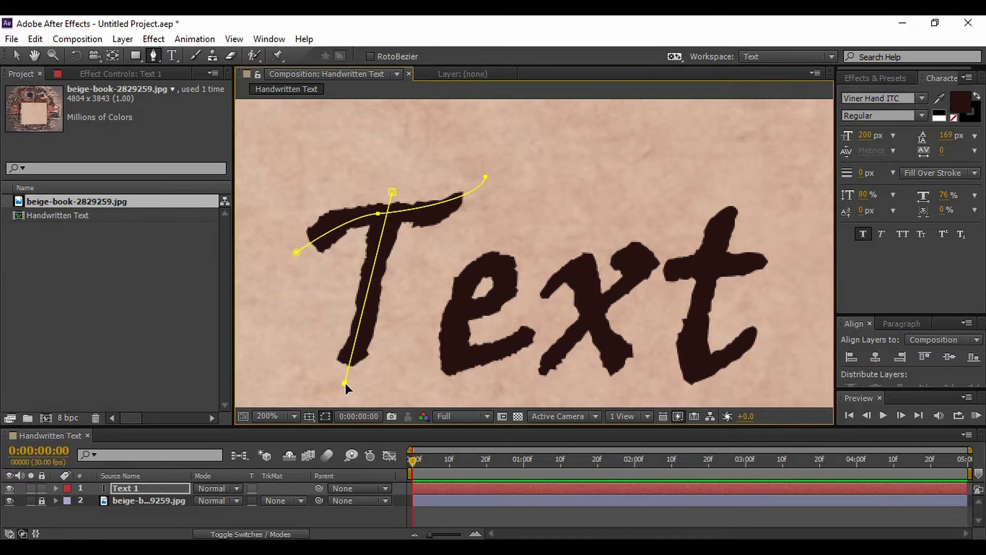
{"action": "left_click", "coordinate": [194, 513]}
{"action": "left_click", "coordinate": [158, 486]}
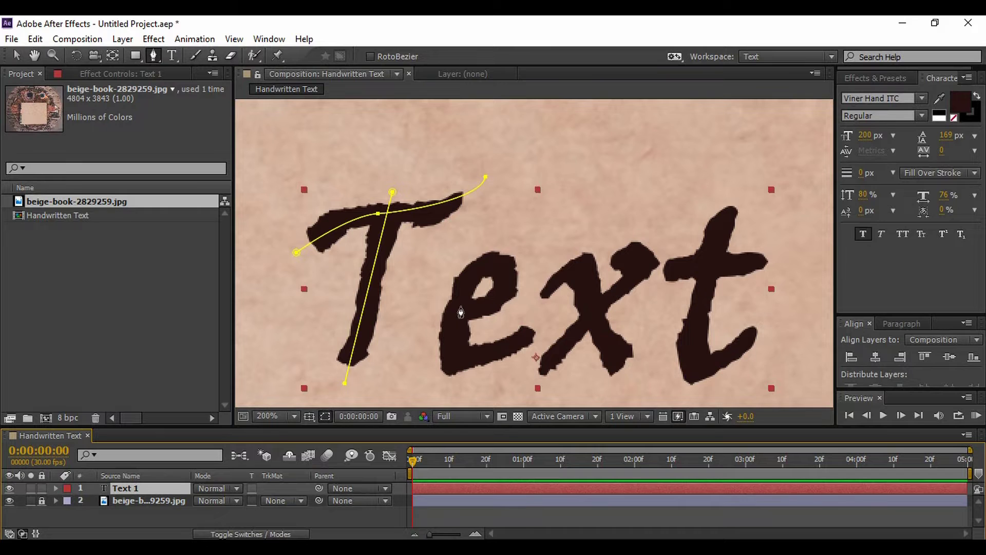
{"action": "left_click", "coordinate": [432, 312]}
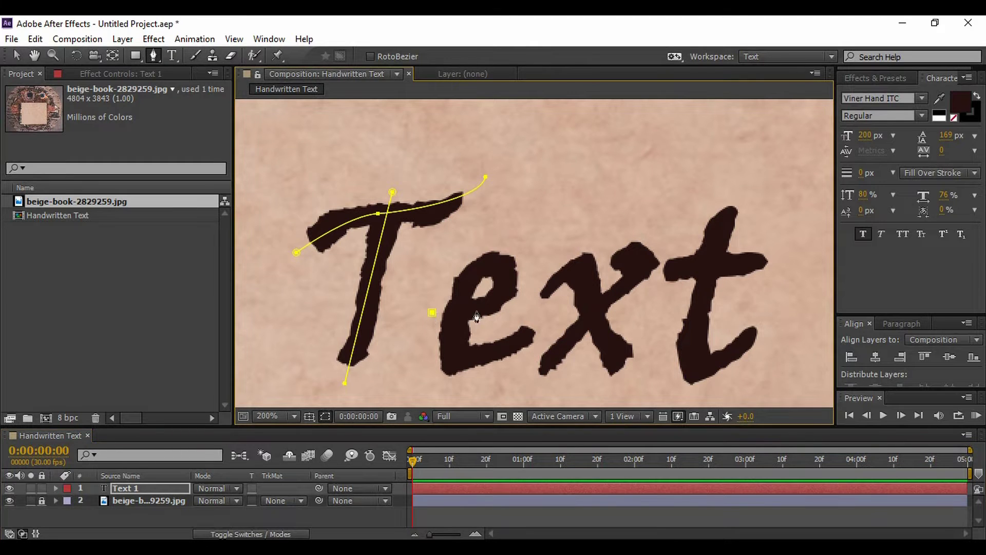
Trace a Bezier mask path around the e's loop and on through the x's first stroke.
{"action": "left_click_drag", "start_coordinate": [499, 299], "coordinate": [458, 286]}
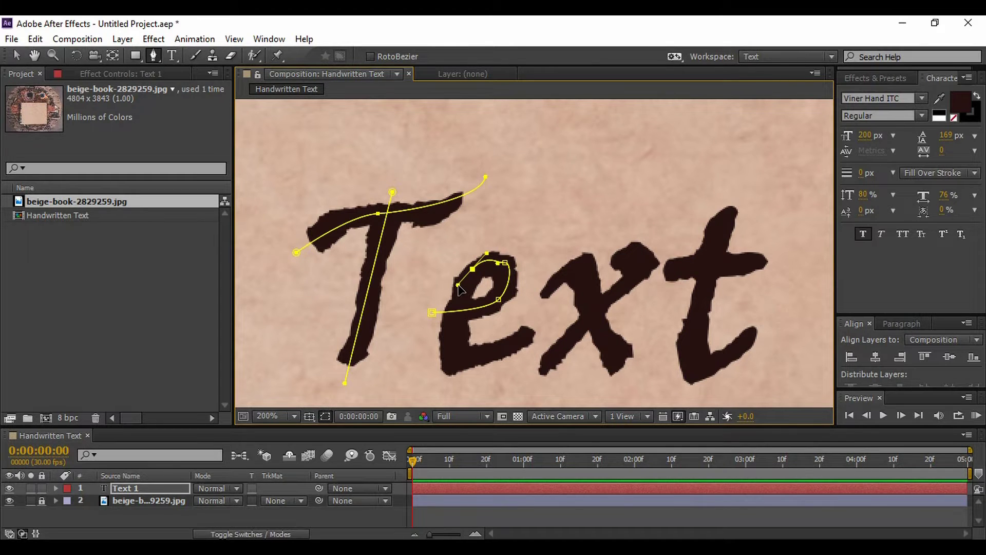
{"action": "left_click_drag", "start_coordinate": [453, 323], "coordinate": [462, 368]}
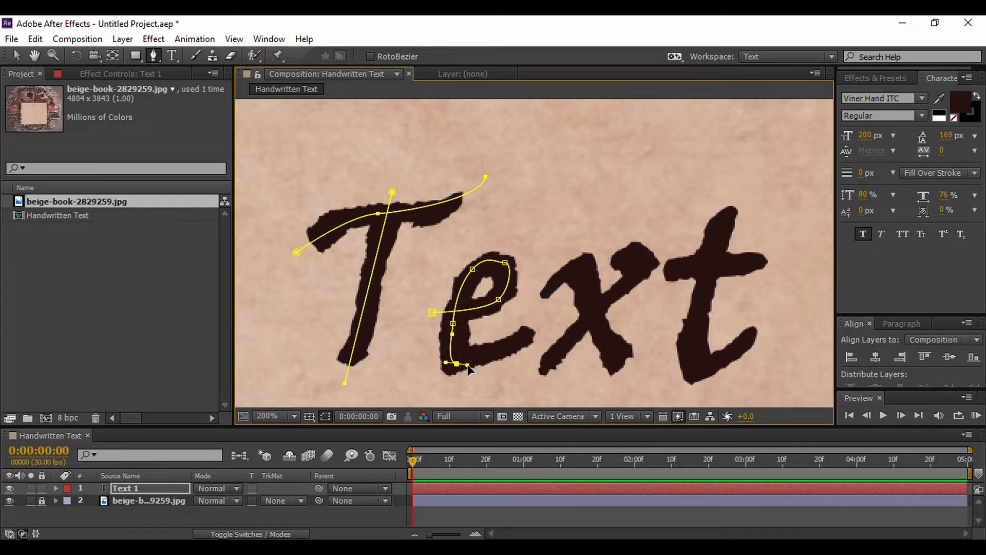
{"action": "left_click_drag", "start_coordinate": [541, 325], "coordinate": [546, 316]}
{"action": "left_click", "coordinate": [539, 302]}
{"action": "left_click_drag", "start_coordinate": [582, 266], "coordinate": [596, 277]}
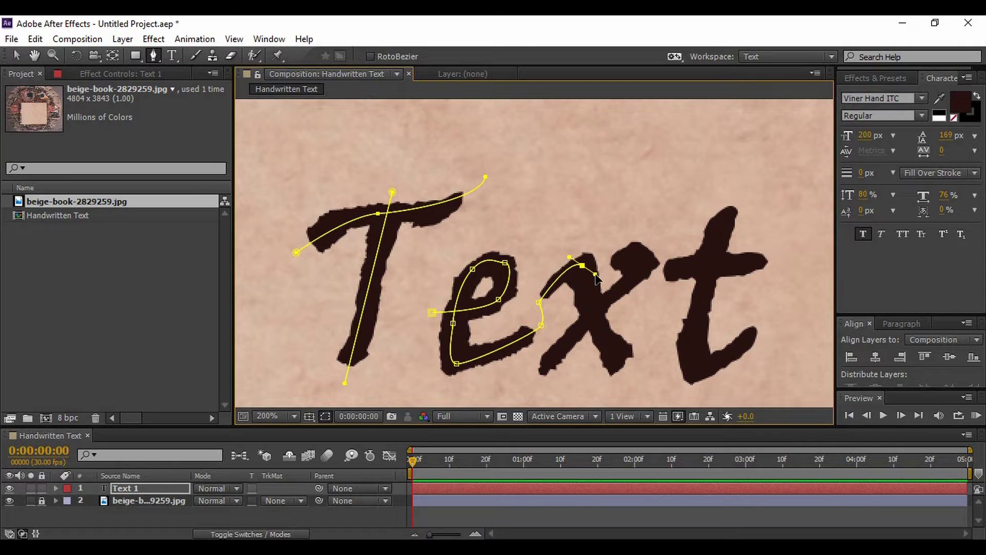
{"action": "left_click_drag", "start_coordinate": [632, 373], "coordinate": [676, 390]}
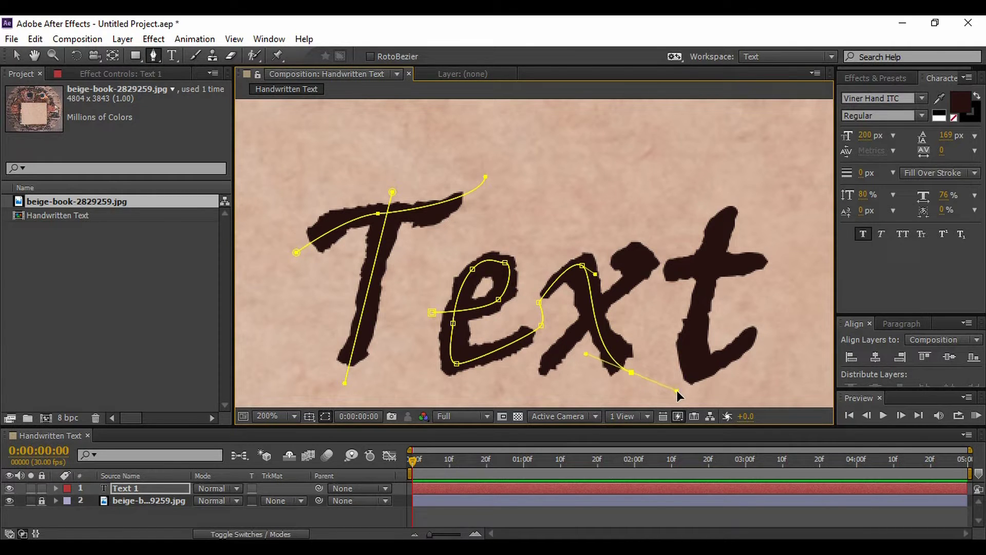
{"action": "left_click", "coordinate": [541, 324]}
Draw a mask path along the x's second, crossing stroke.
{"action": "left_click", "coordinate": [158, 510]}
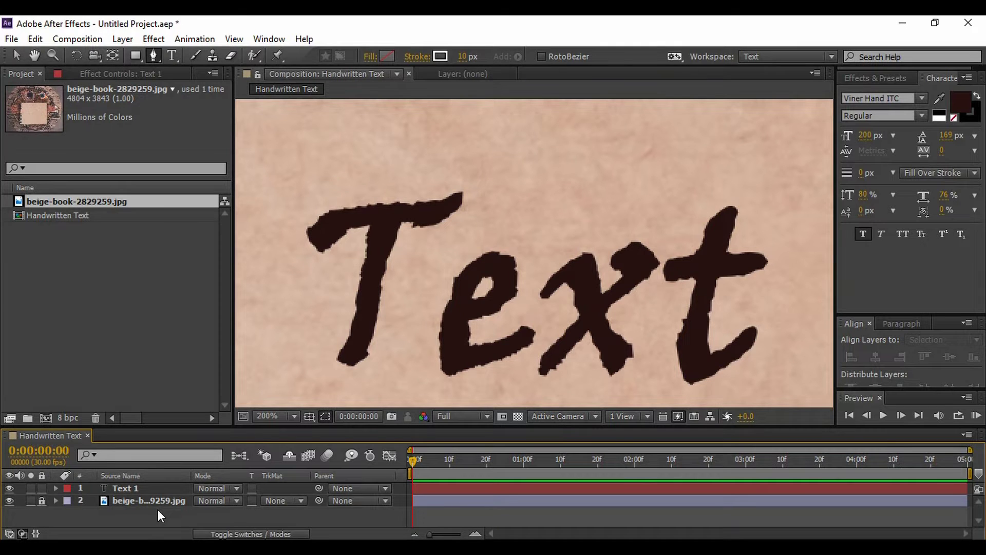
{"action": "left_click", "coordinate": [147, 491]}
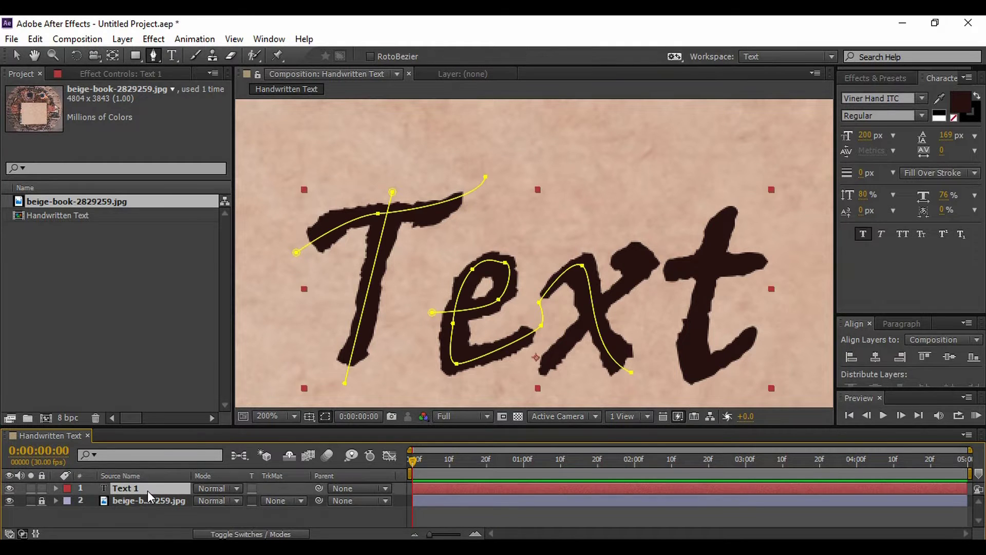
{"action": "left_click", "coordinate": [624, 234]}
{"action": "left_click_drag", "start_coordinate": [641, 269], "coordinate": [623, 289]}
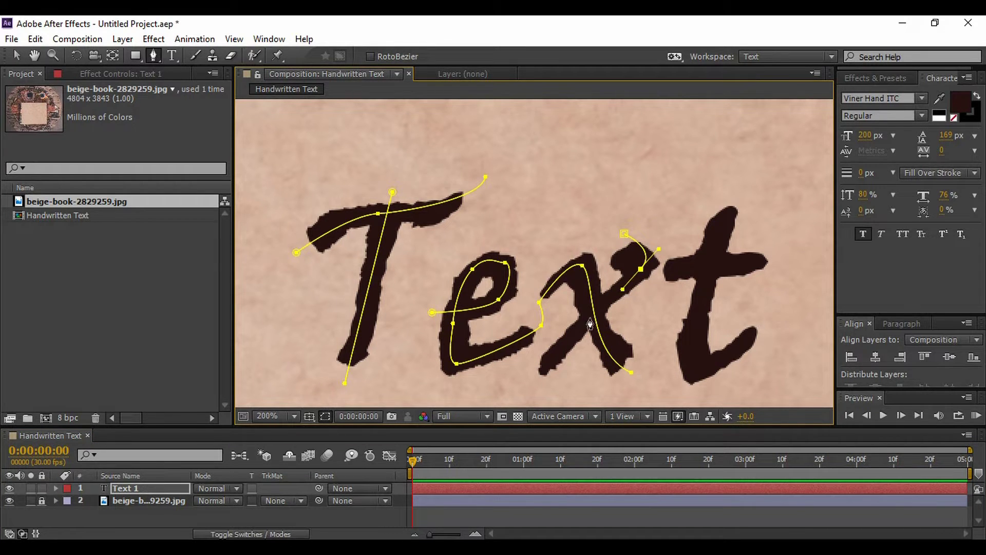
{"action": "left_click_drag", "start_coordinate": [530, 383], "coordinate": [510, 387]}
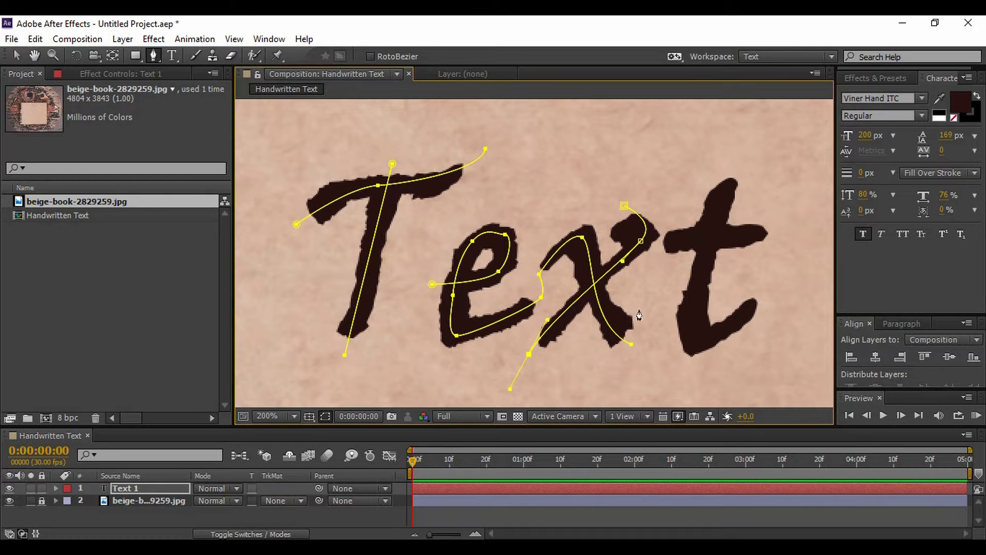
{"action": "left_click", "coordinate": [227, 516]}
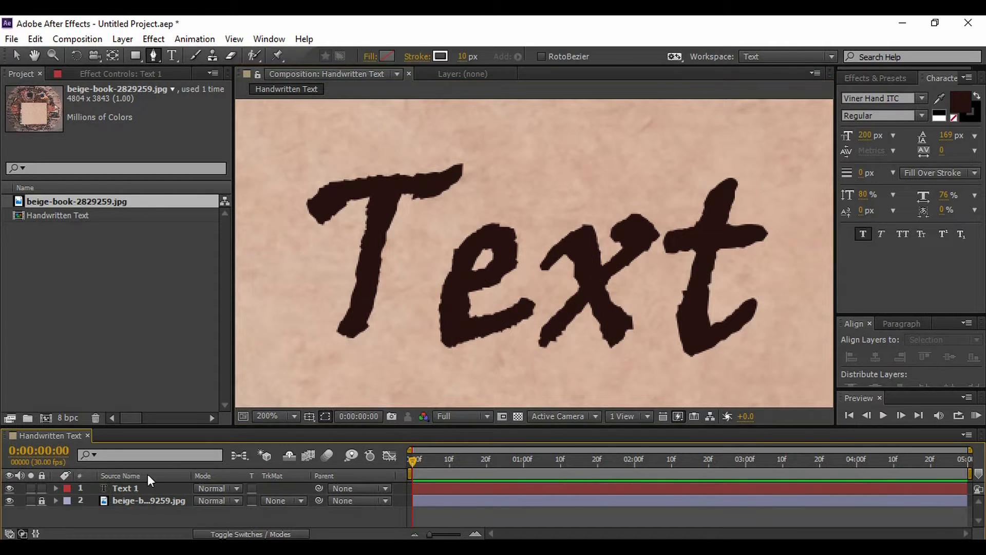
Draw a mask path down the t's stem and out along its hook.
{"action": "left_click", "coordinate": [135, 489]}
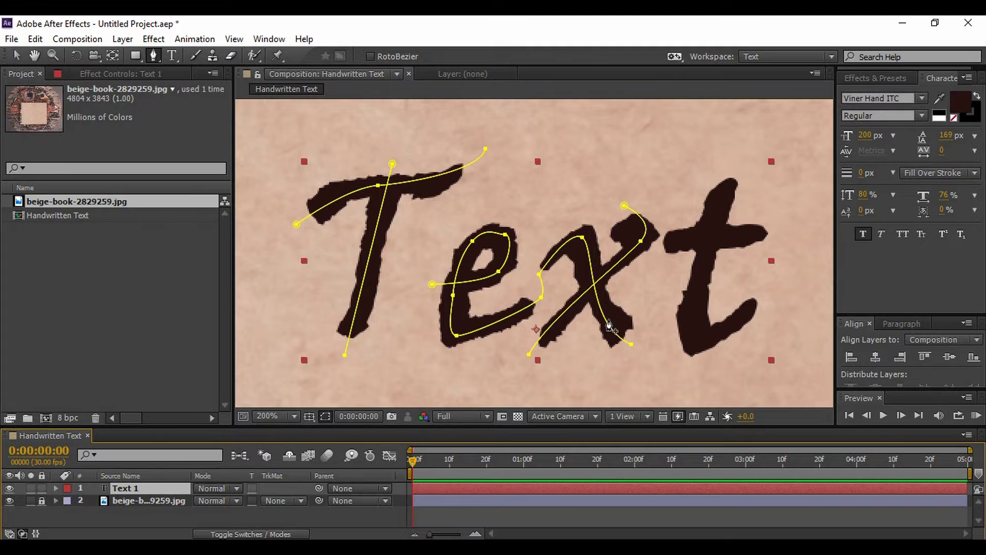
{"action": "left_click", "coordinate": [719, 163]}
{"action": "left_click", "coordinate": [690, 332]}
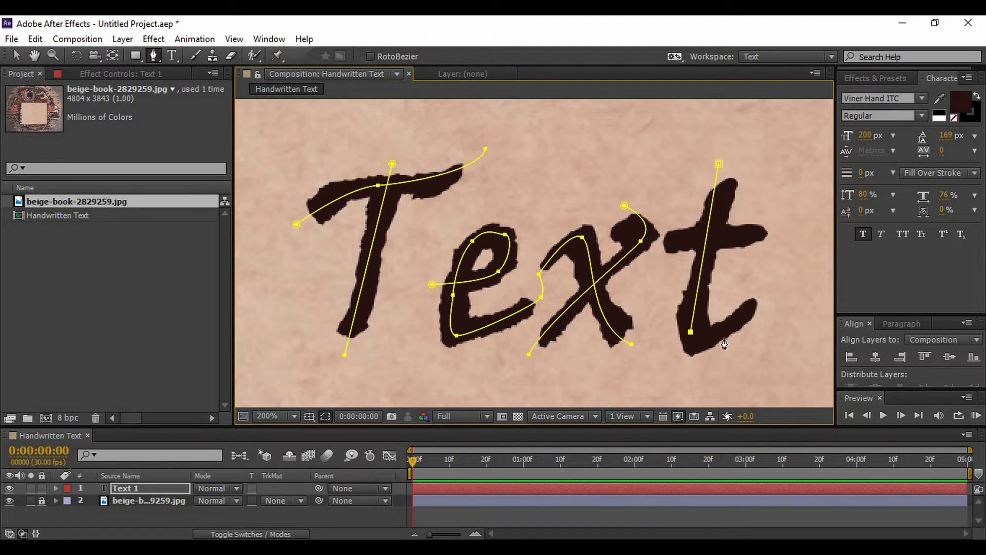
{"action": "mouse_move", "coordinate": [752, 307]}
{"action": "left_mouse_down"}
{"action": "mouse_move", "coordinate": [763, 297]}
{"action": "mouse_move", "coordinate": [763, 266]}
{"action": "mouse_move", "coordinate": [792, 261]}
{"action": "left_mouse_up"}
{"action": "left_click", "coordinate": [325, 510]}
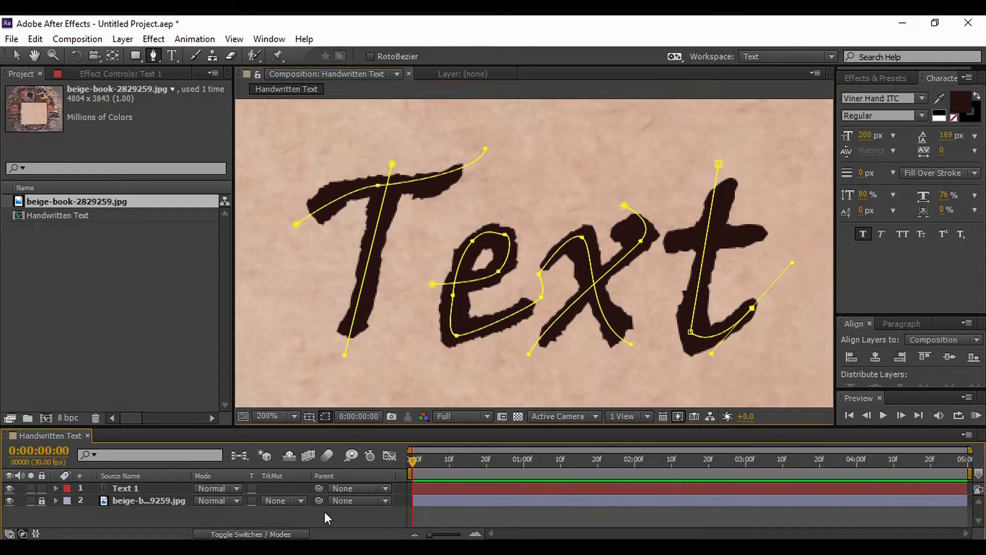
Draw a final mask path across the t's crossbar.
{"action": "left_click", "coordinate": [121, 488]}
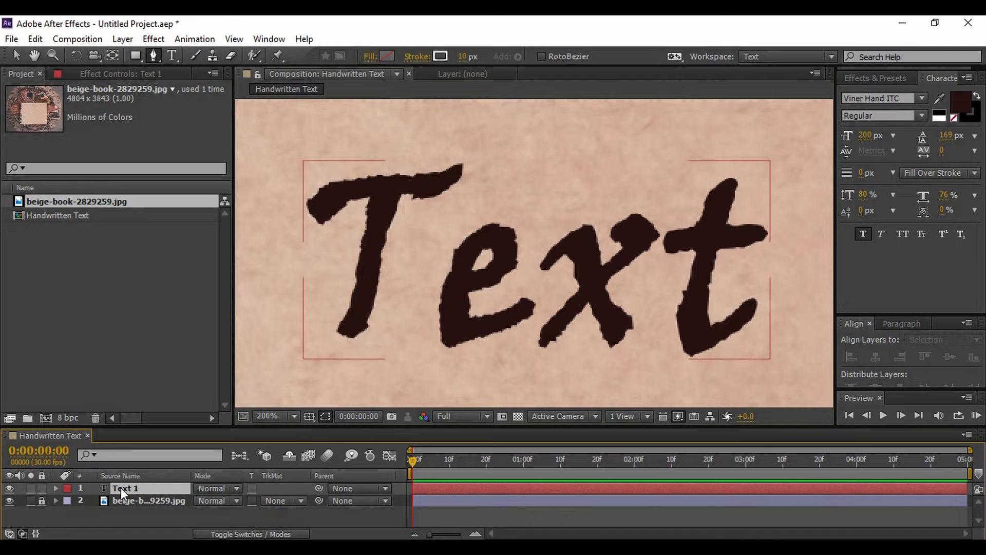
{"action": "left_click", "coordinate": [656, 249]}
{"action": "left_click_drag", "start_coordinate": [781, 230], "coordinate": [761, 231]}
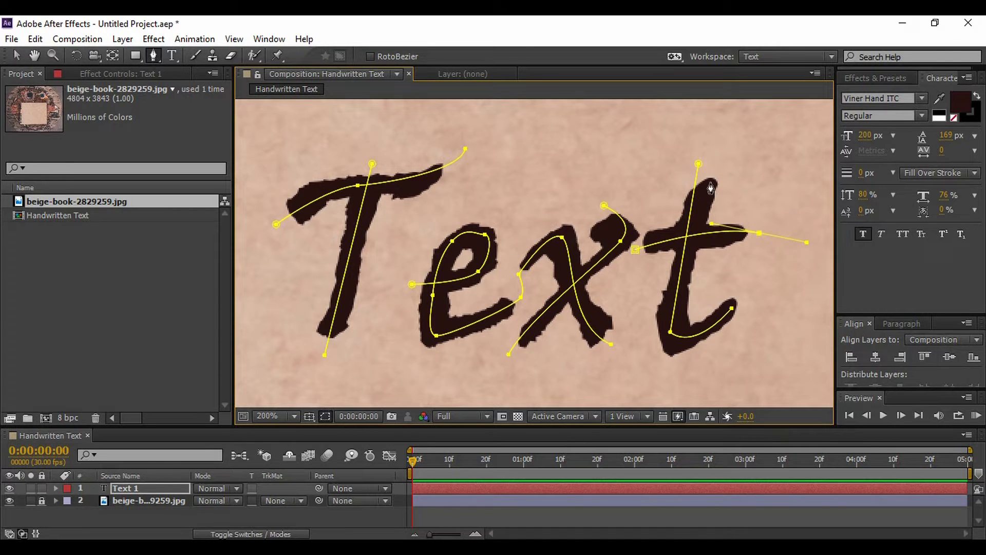
{"action": "left_click_drag", "start_coordinate": [700, 159], "coordinate": [709, 179]}
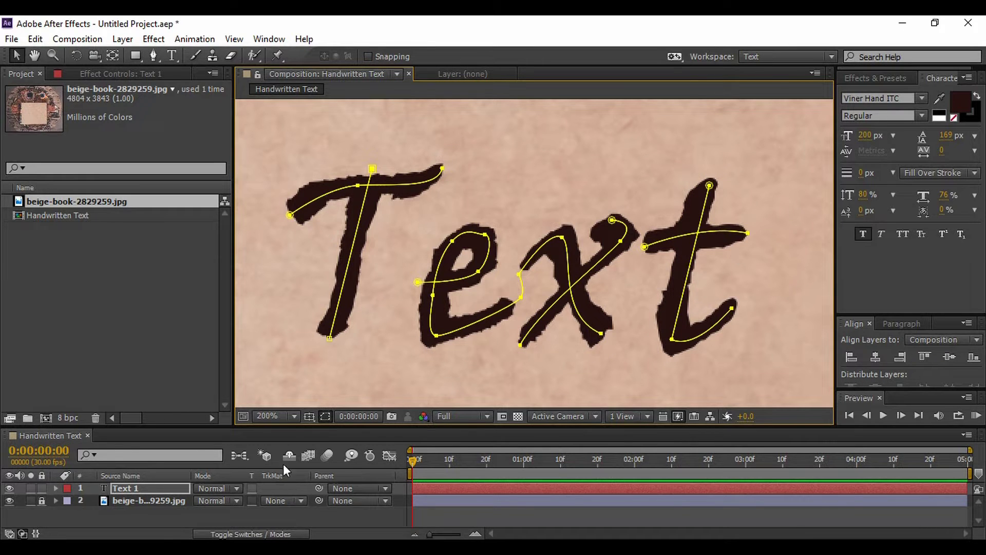
{"action": "left_click", "coordinate": [277, 415]}
Fit the view, search Effects & Presets for 'stroke', and drag Stroke onto Text 1.
{"action": "left_click", "coordinate": [320, 171]}
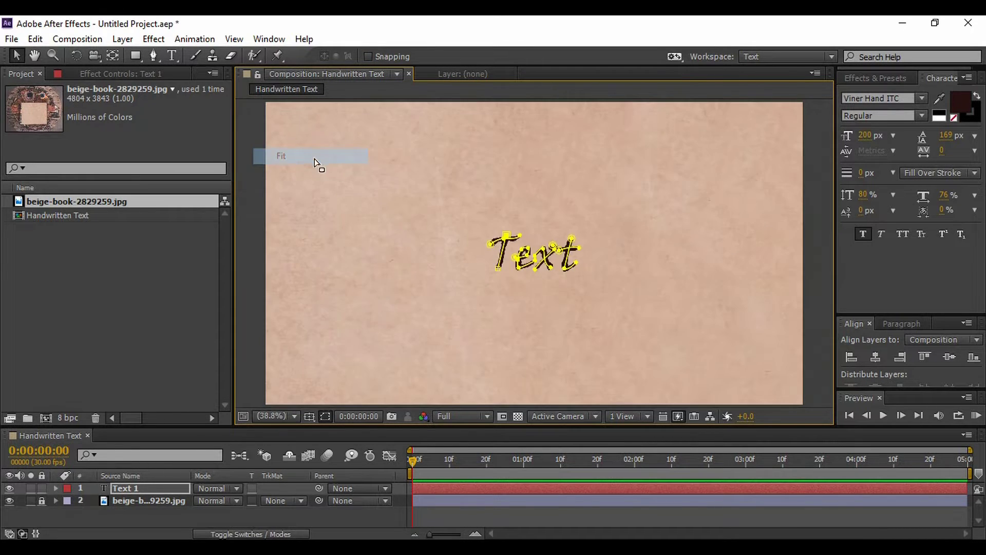
{"action": "left_click", "coordinate": [279, 510]}
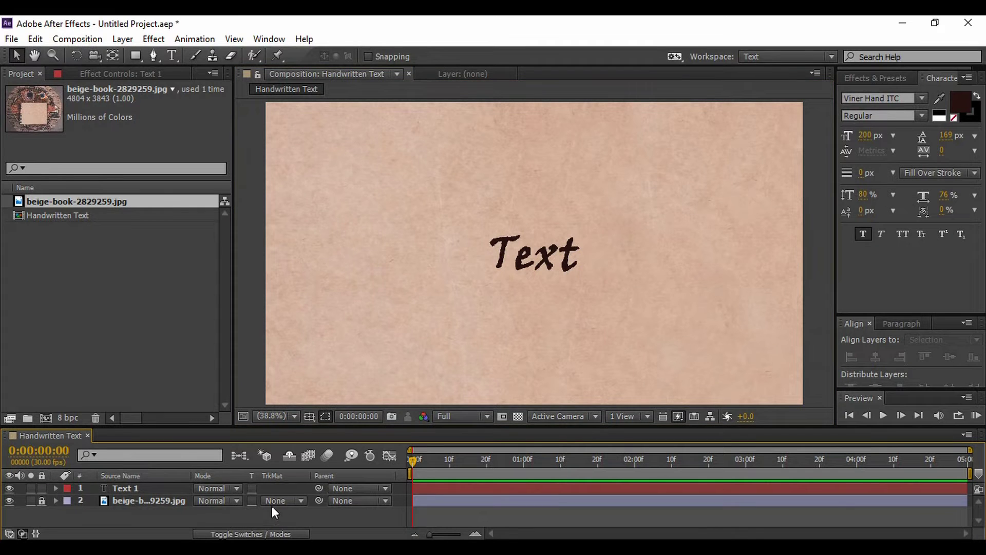
{"action": "left_click", "coordinate": [134, 488]}
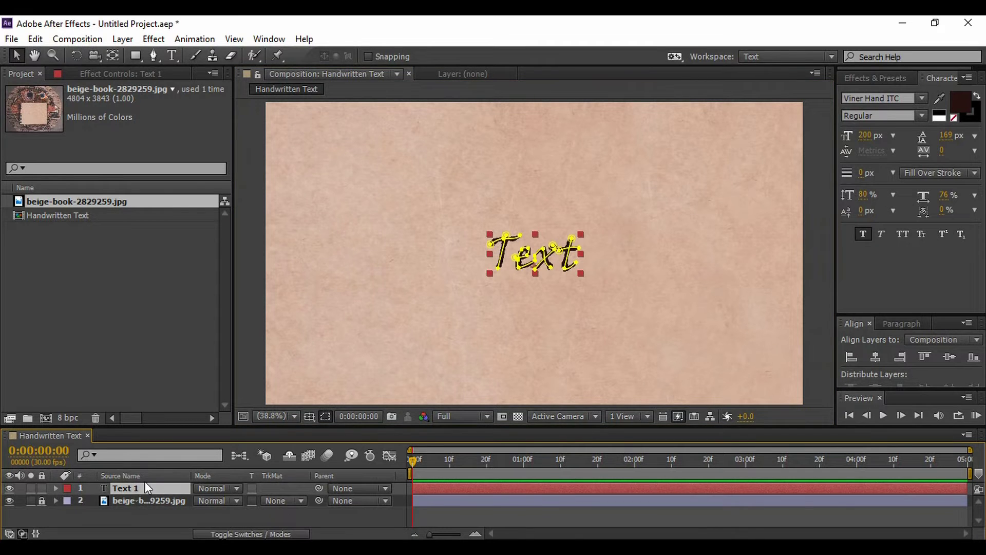
{"action": "left_click", "coordinate": [897, 76]}
{"action": "double_click", "coordinate": [891, 95]}
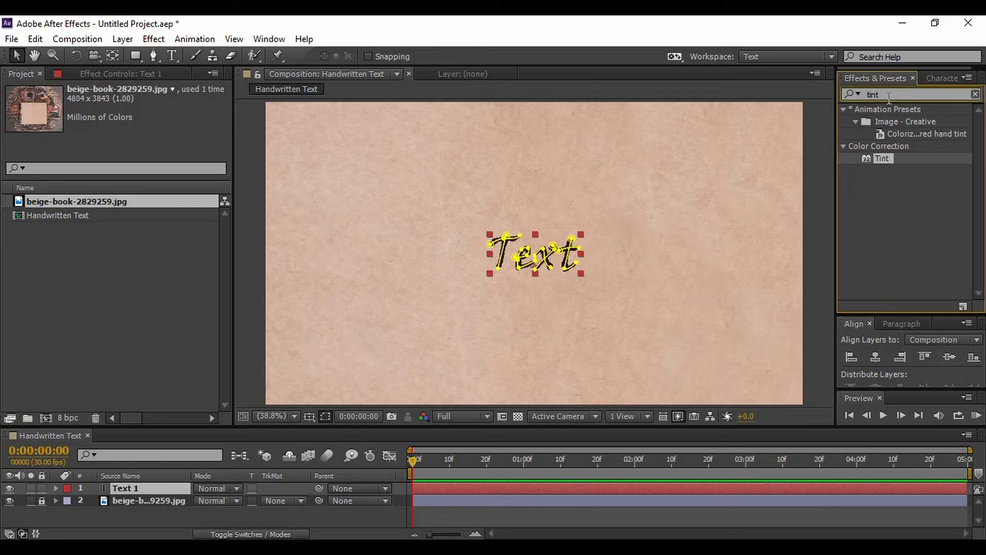
{"action": "type", "text": "st"}
{"action": "left_click", "coordinate": [849, 94]}
{"action": "type", "text": "roke"}
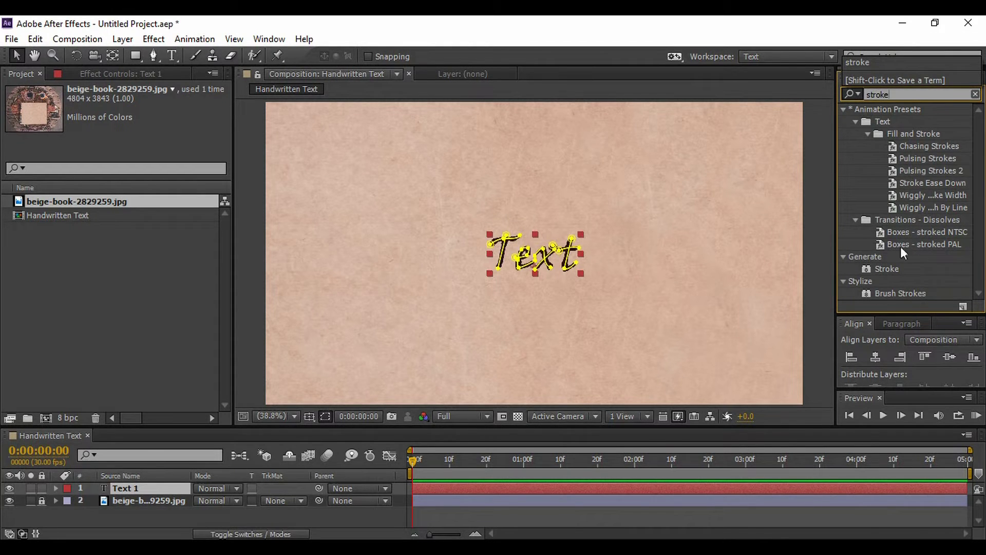
{"action": "left_click", "coordinate": [885, 270]}
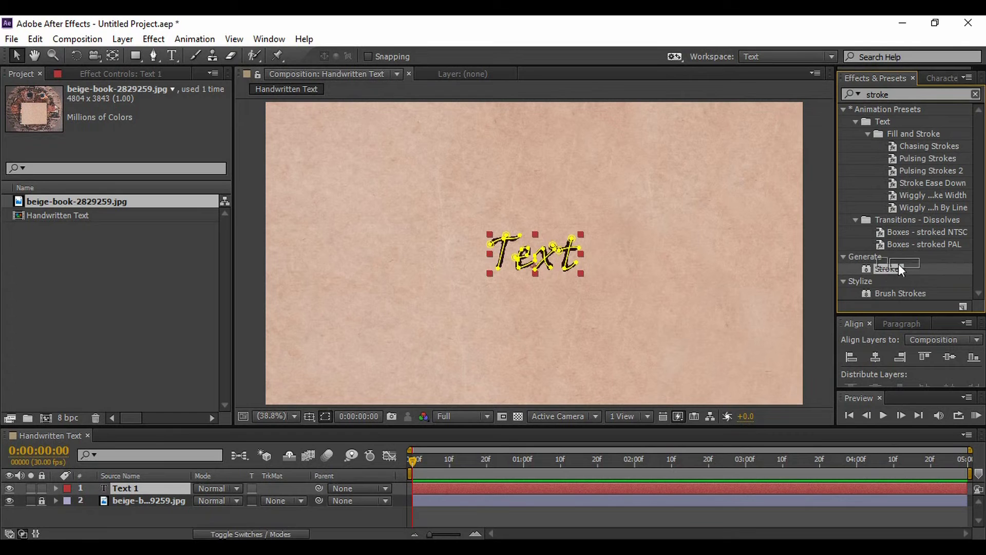
{"action": "mouse_move", "coordinate": [880, 269]}
{"action": "left_mouse_down"}
{"action": "mouse_move", "coordinate": [762, 290]}
{"action": "mouse_move", "coordinate": [534, 254]}
{"action": "left_mouse_up"}
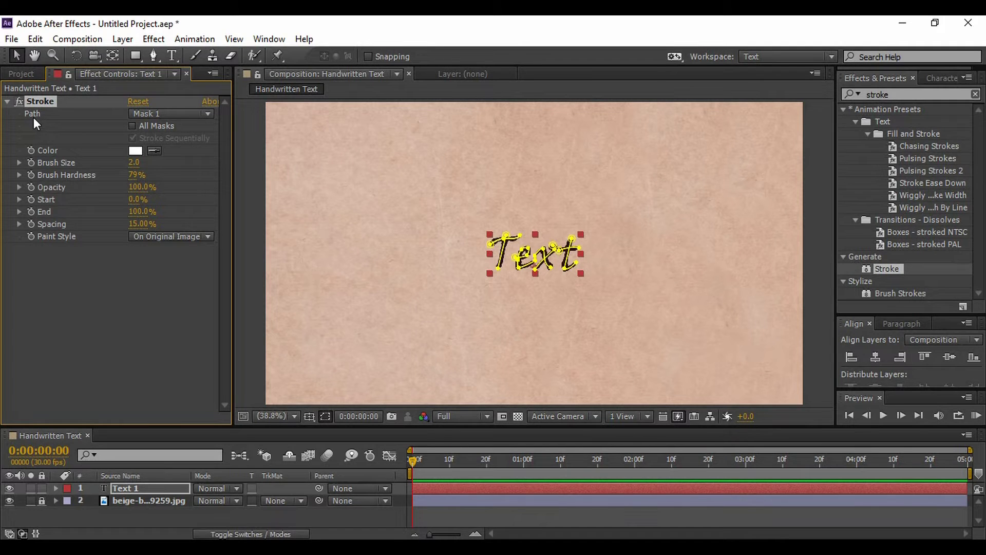
Make the Stroke follow all masks at brush size 12.7, previewing at half resolution.
{"action": "left_click", "coordinate": [208, 114]}
{"action": "left_click", "coordinate": [199, 150]}
{"action": "left_click", "coordinate": [132, 126]}
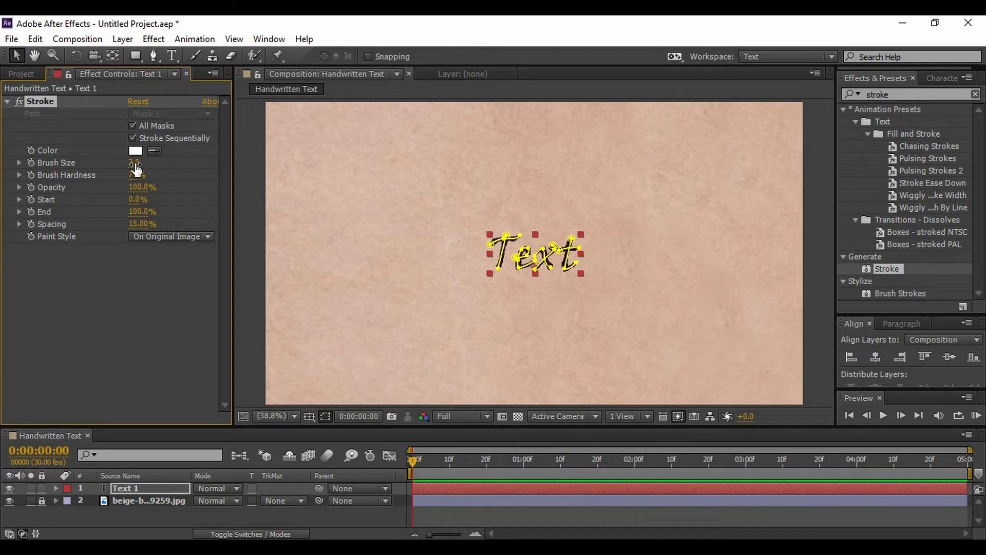
{"action": "left_click_drag", "start_coordinate": [136, 164], "coordinate": [228, 178]}
{"action": "left_click", "coordinate": [153, 240]}
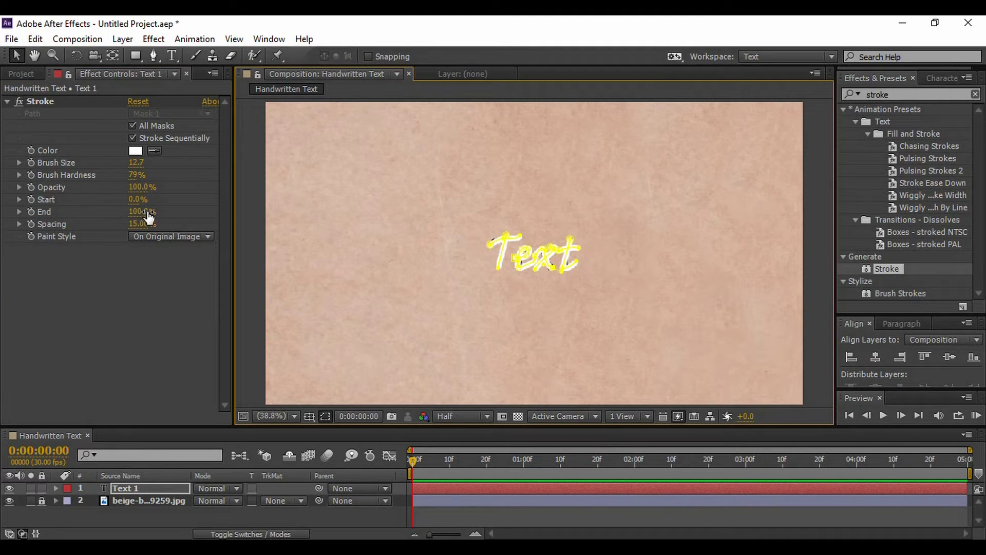
Keyframe the Stroke's End from 0% at 0s to 100% at 1s.
{"action": "left_click_drag", "start_coordinate": [146, 215], "coordinate": [49, 209]}
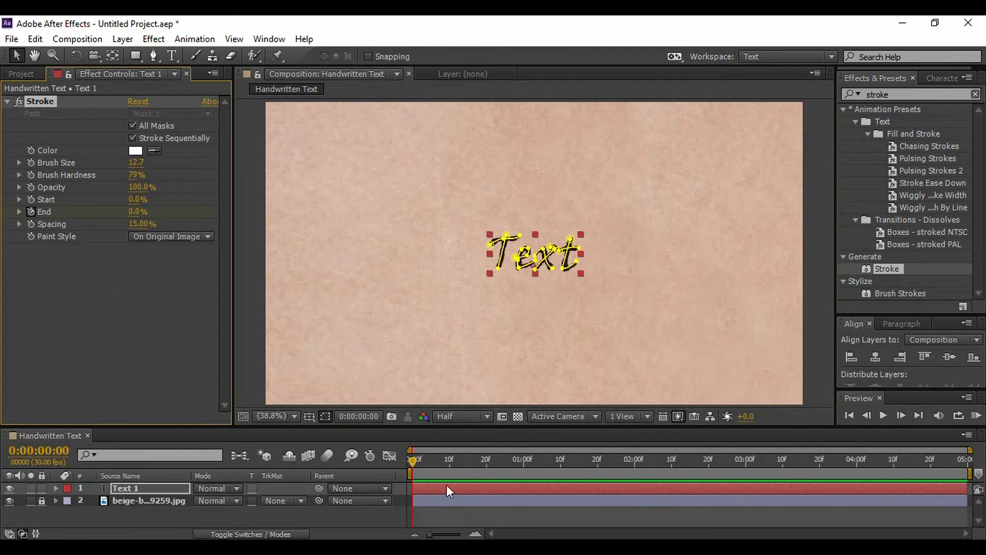
{"action": "left_click_drag", "start_coordinate": [409, 459], "coordinate": [520, 480]}
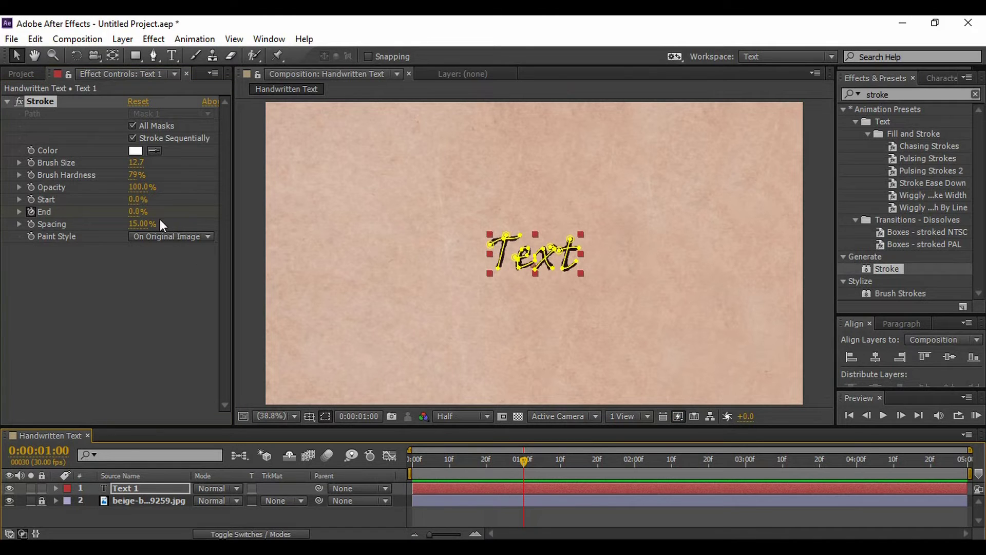
{"action": "mouse_move", "coordinate": [133, 211]}
{"action": "left_mouse_down"}
{"action": "mouse_move", "coordinate": [170, 211]}
{"action": "mouse_move", "coordinate": [208, 316]}
{"action": "left_mouse_up"}
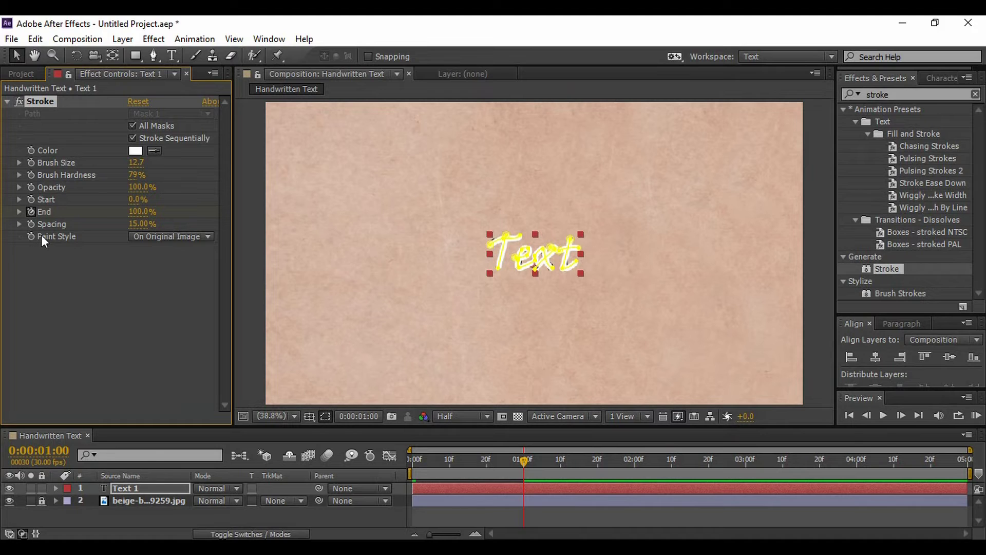
Set the Stroke's Paint Style to Reveal Original Image and return to the start.
{"action": "left_click", "coordinate": [146, 236]}
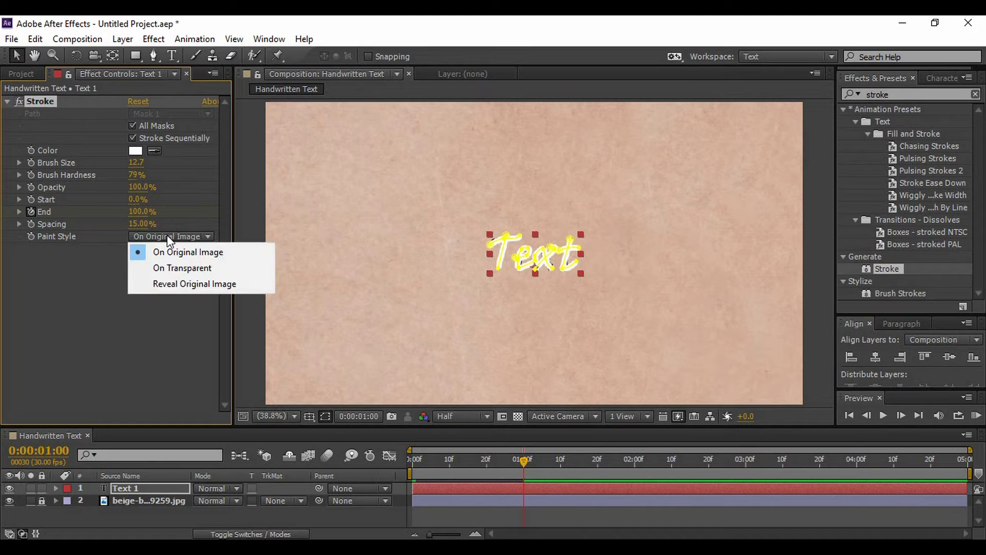
{"action": "left_click", "coordinate": [177, 286]}
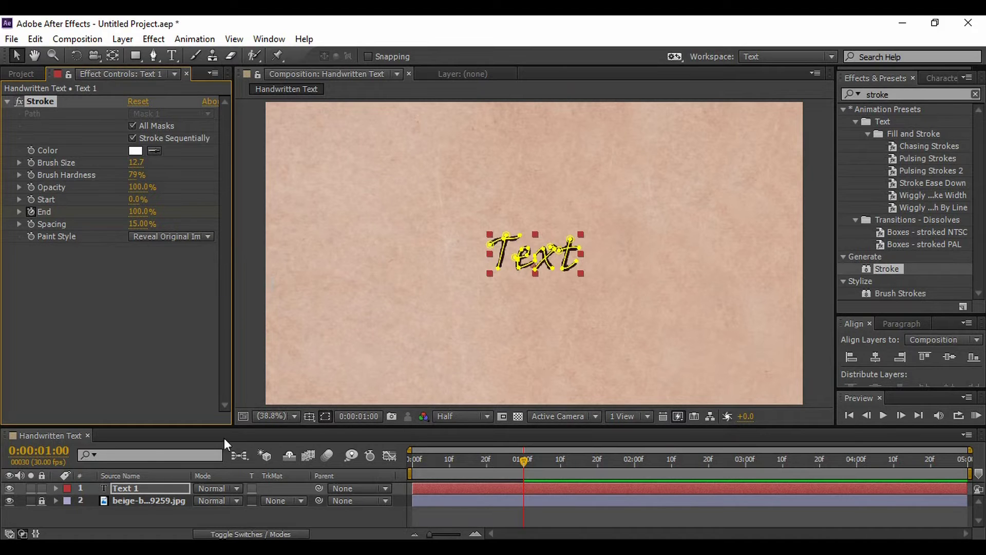
{"action": "left_click", "coordinate": [322, 510]}
{"action": "left_click_drag", "start_coordinate": [515, 458], "coordinate": [414, 468]}
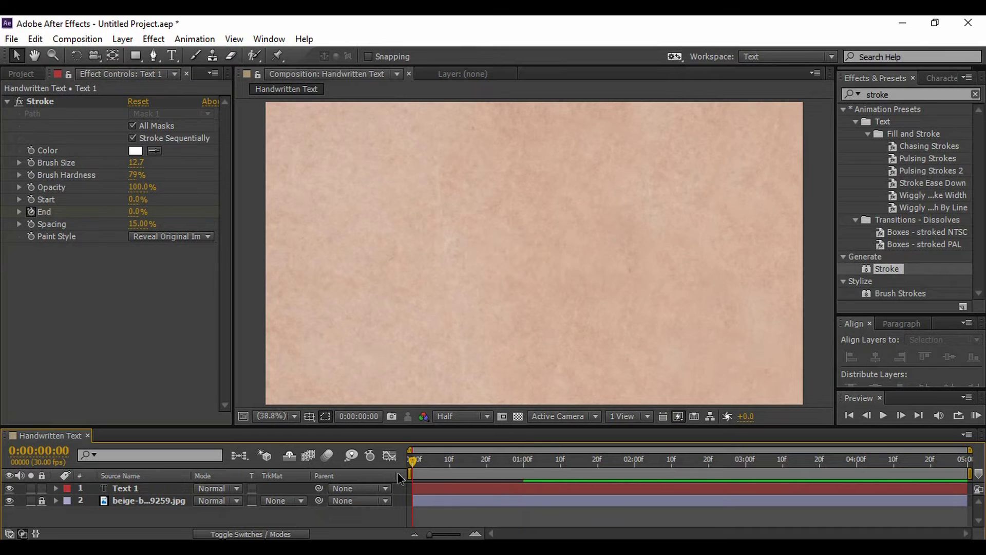
Preview the write-on, then duplicate Text 1 as Text 2 and delete Text 2's Stroke effect.
{"action": "left_click", "coordinate": [884, 411]}
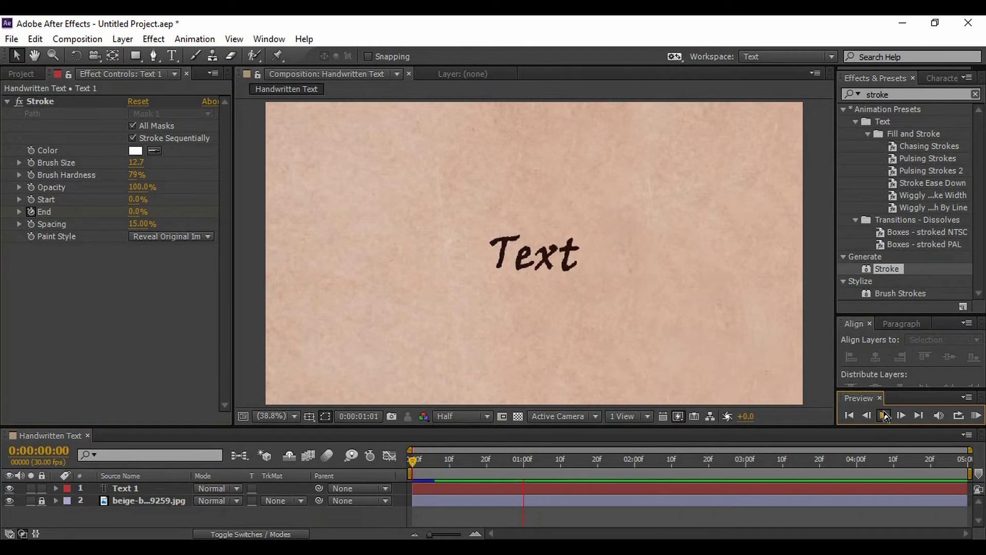
{"action": "left_click", "coordinate": [884, 414]}
{"action": "left_click", "coordinate": [137, 489]}
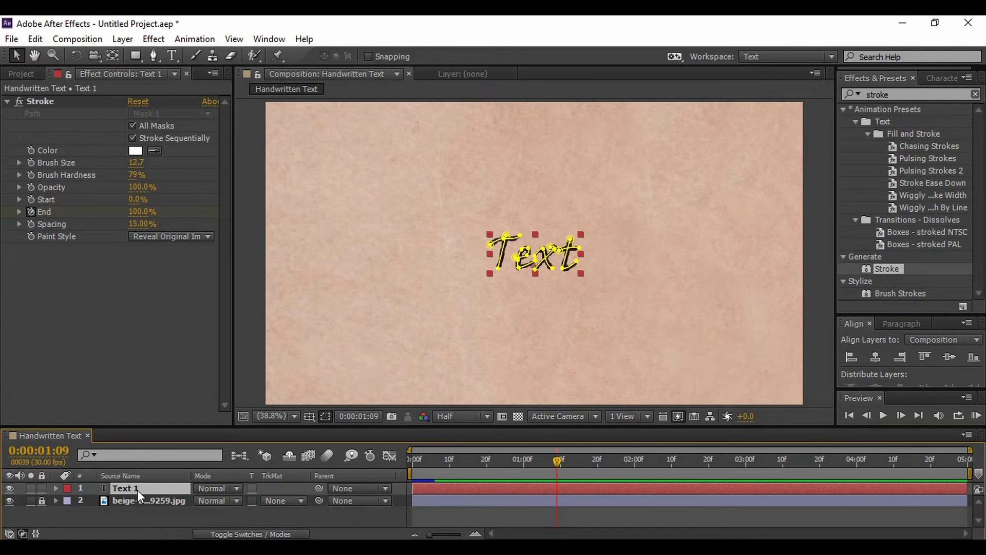
{"action": "key", "text": "ctrl+d"}
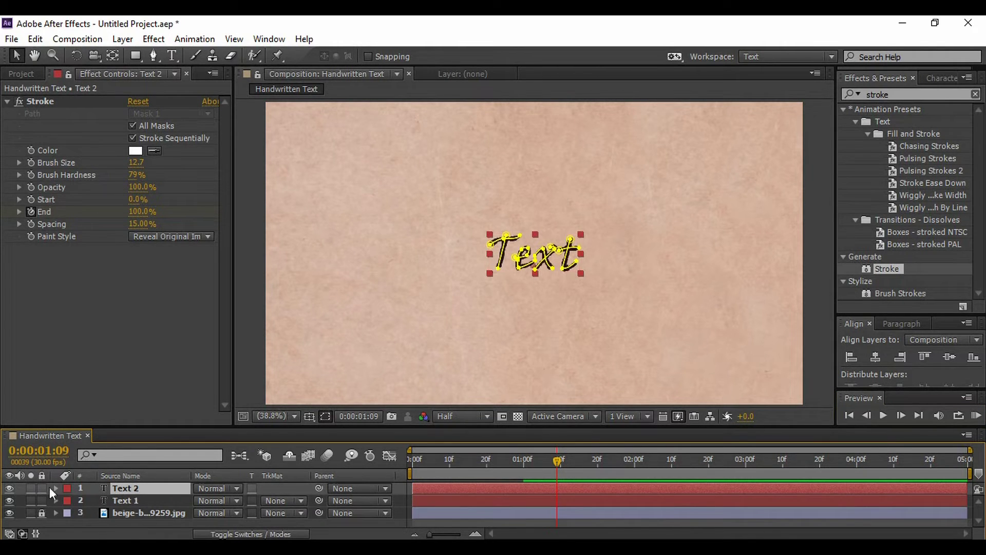
{"action": "left_click", "coordinate": [40, 102]}
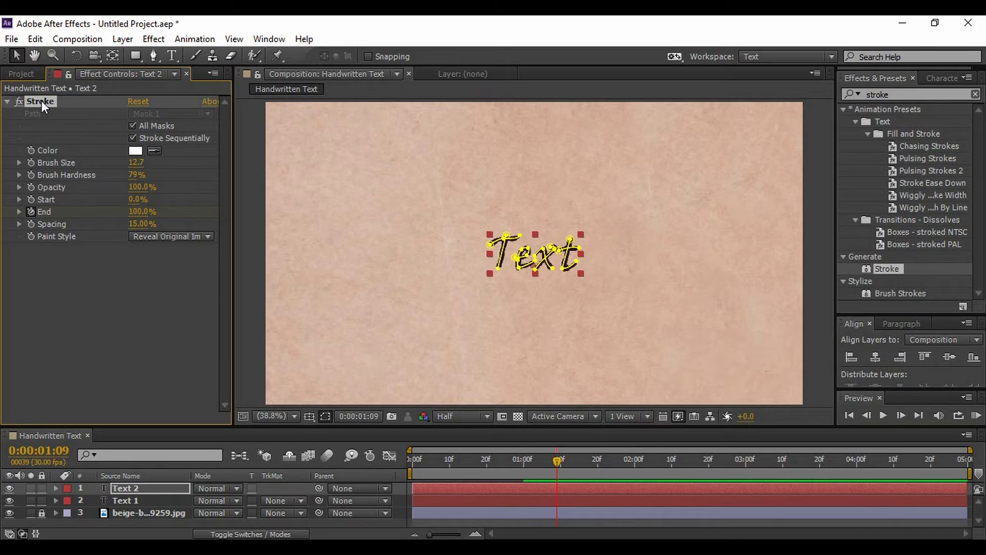
{"action": "key", "text": "Delete"}
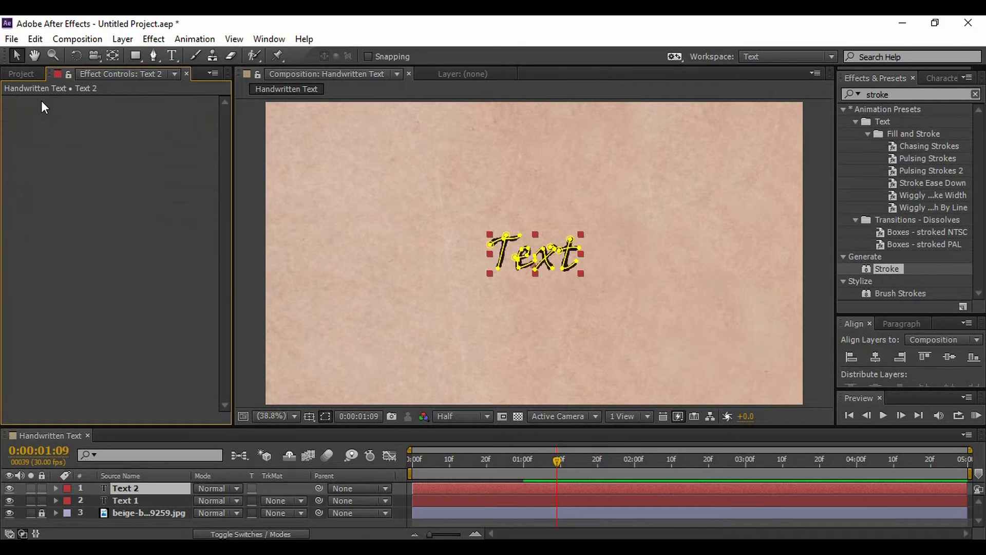
Set Text 1's track matte to Alpha Matte 'Text 2' and preview the write-on from the start.
{"action": "left_click", "coordinate": [274, 501]}
{"action": "left_click", "coordinate": [310, 438]}
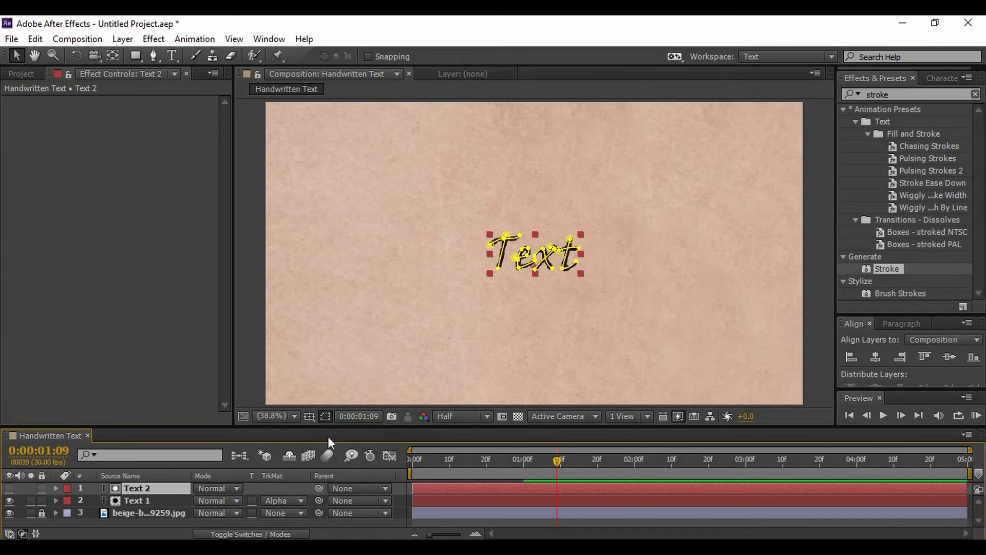
{"action": "left_click", "coordinate": [371, 522]}
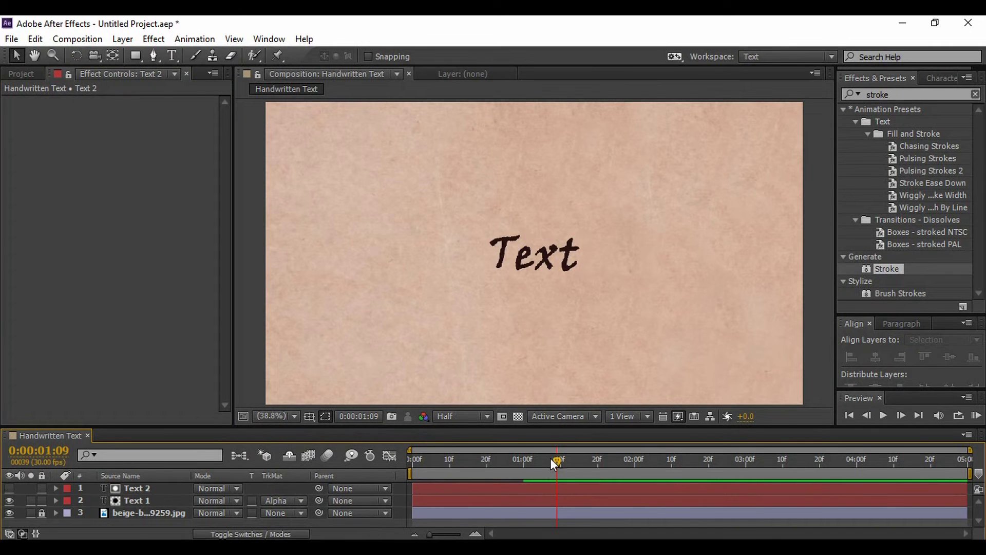
{"action": "left_click_drag", "start_coordinate": [557, 461], "coordinate": [400, 475]}
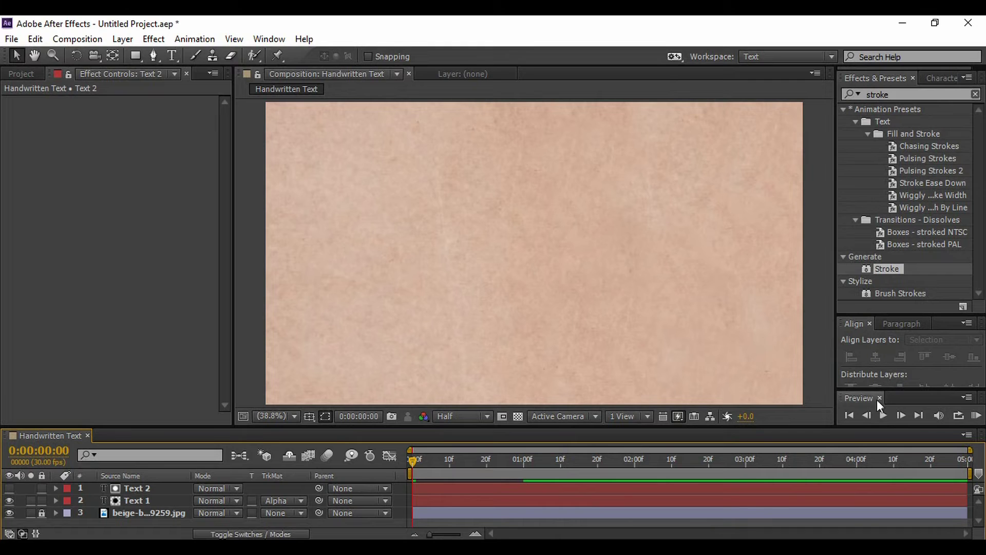
{"action": "left_click", "coordinate": [885, 415]}
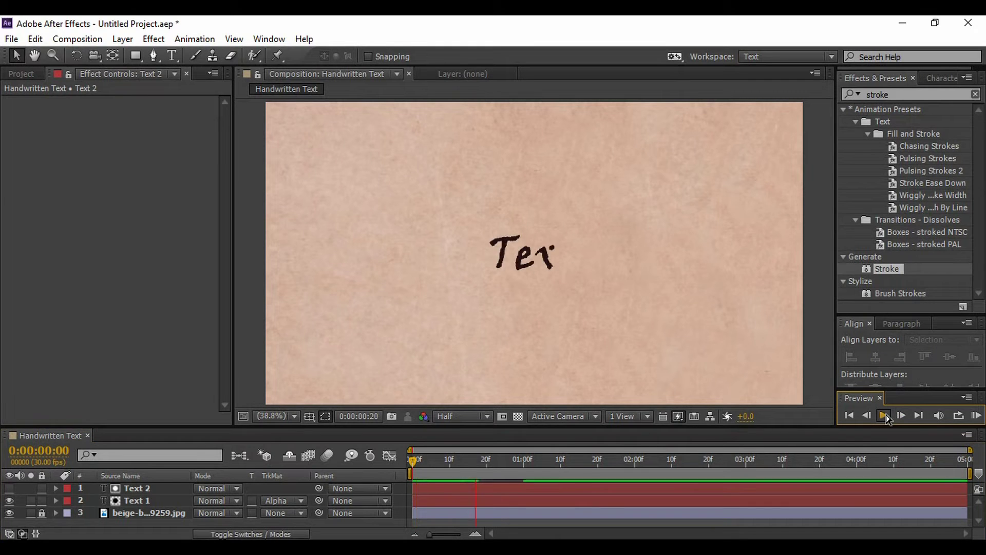
{"action": "left_click", "coordinate": [884, 415]}
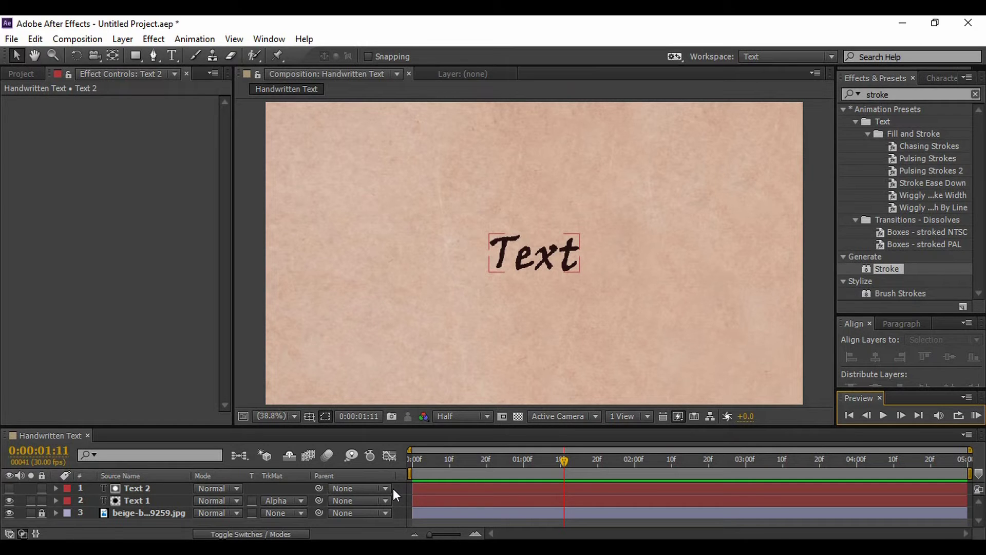
{"action": "left_click", "coordinate": [308, 280]}
{"action": "left_click", "coordinate": [12, 39]}
Import the pen nib image mj-s-cw2ai6A_eeM-unsplash-removebg-preview.png into the project.
{"action": "mouse_move", "coordinate": [78, 227]}
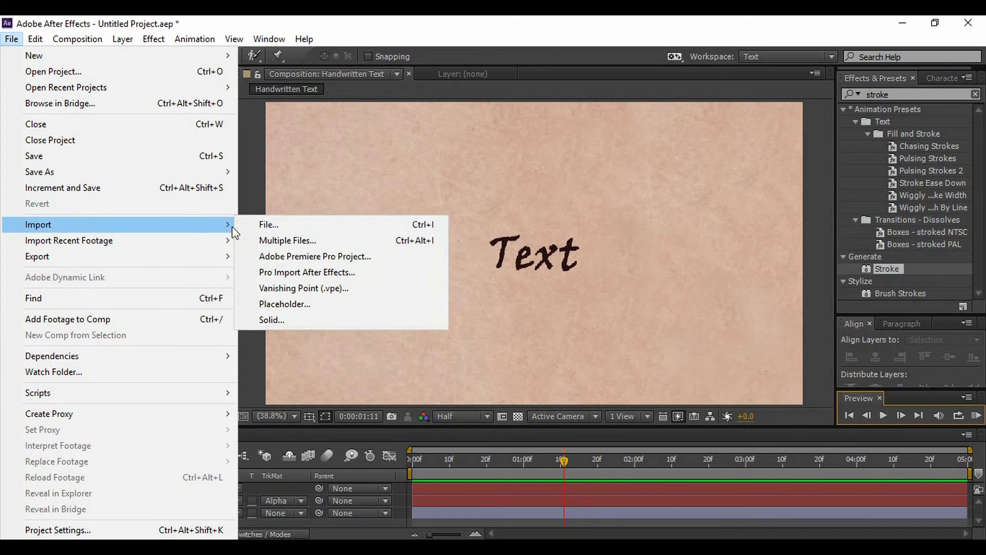
{"action": "left_click", "coordinate": [245, 227]}
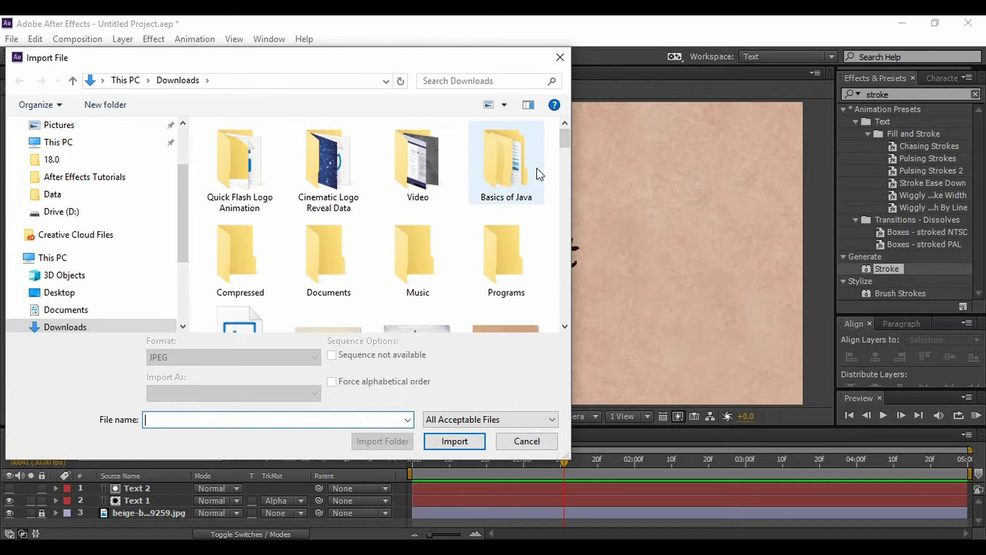
{"action": "left_click_drag", "start_coordinate": [566, 137], "coordinate": [566, 151]}
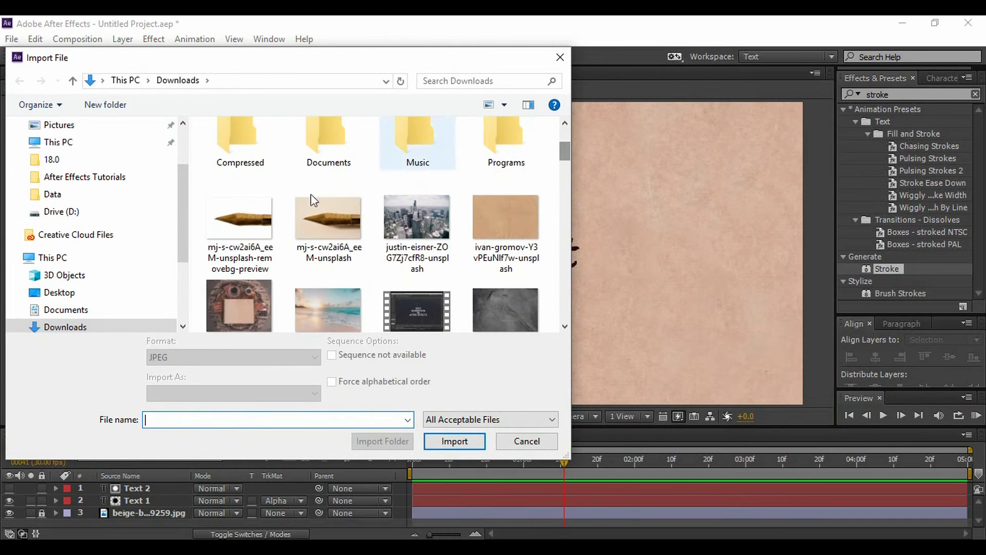
{"action": "left_click", "coordinate": [245, 214]}
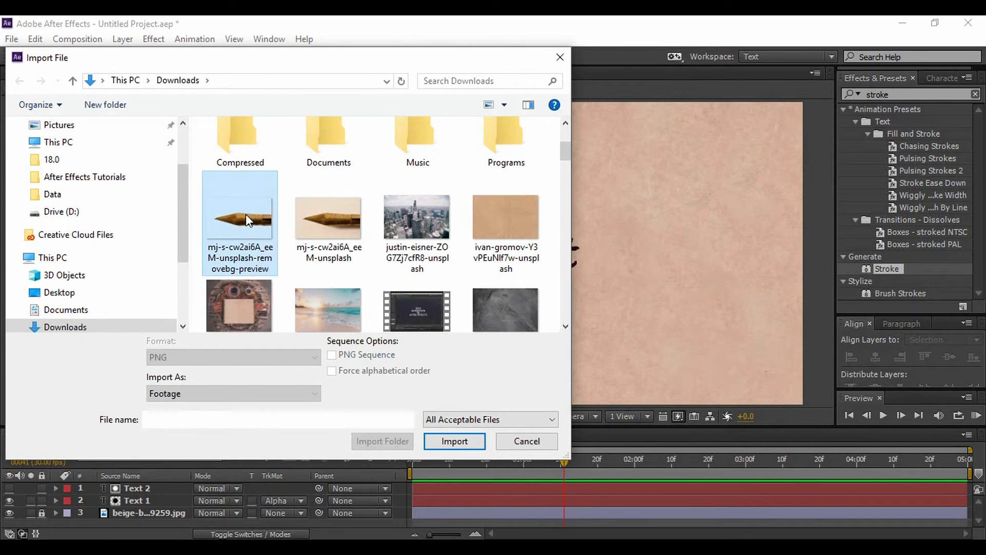
{"action": "left_click", "coordinate": [454, 443]}
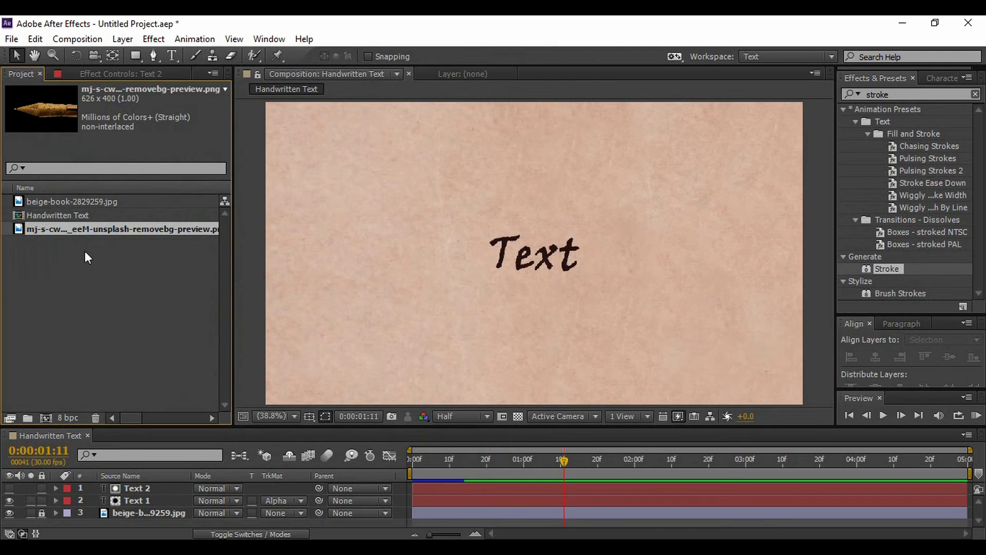
Add the pen nib image as the composition's top layer and rotate it 90°.
{"action": "left_click_drag", "start_coordinate": [76, 232], "coordinate": [142, 504]}
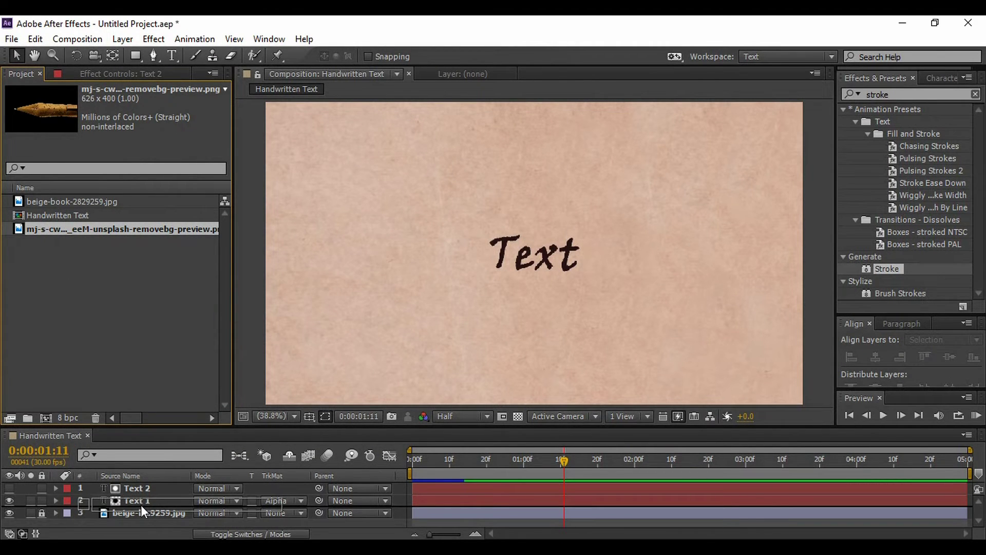
{"action": "left_click_drag", "start_coordinate": [141, 504], "coordinate": [143, 484]}
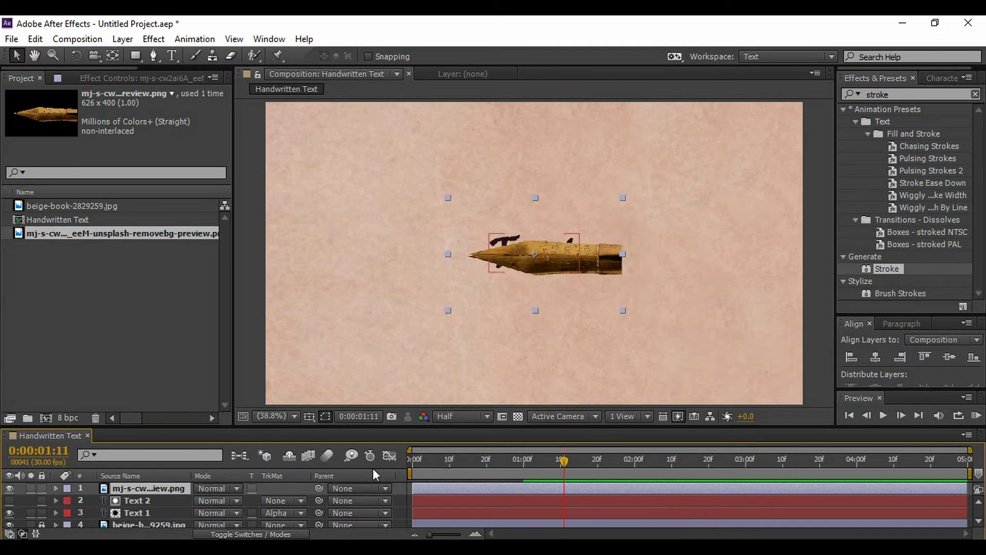
{"action": "key", "text": "r"}
{"action": "left_click", "coordinate": [211, 501]}
{"action": "type", "text": "90"}
{"action": "key", "text": "Return"}
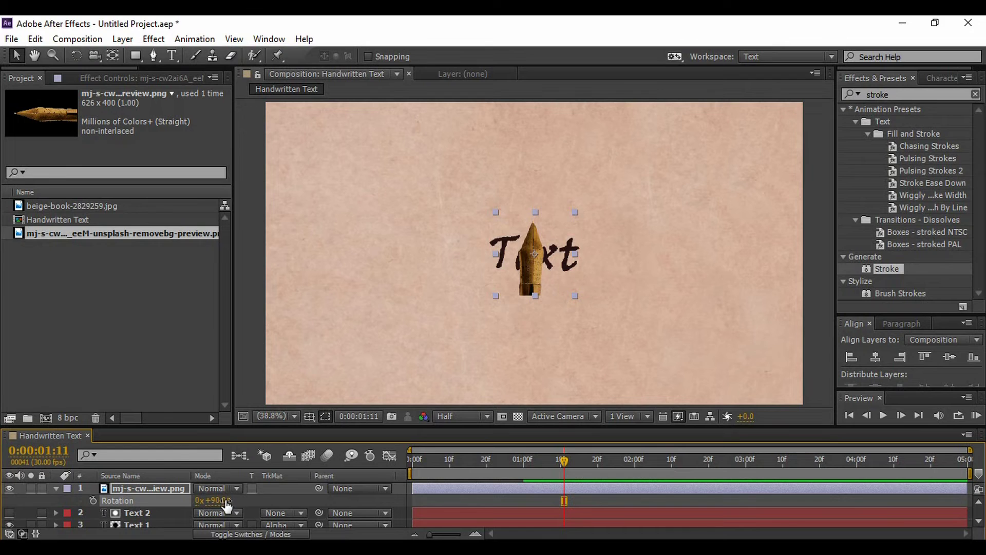
Tilt the pen nib to 45° and scale it down.
{"action": "left_click_drag", "start_coordinate": [212, 499], "coordinate": [190, 498]}
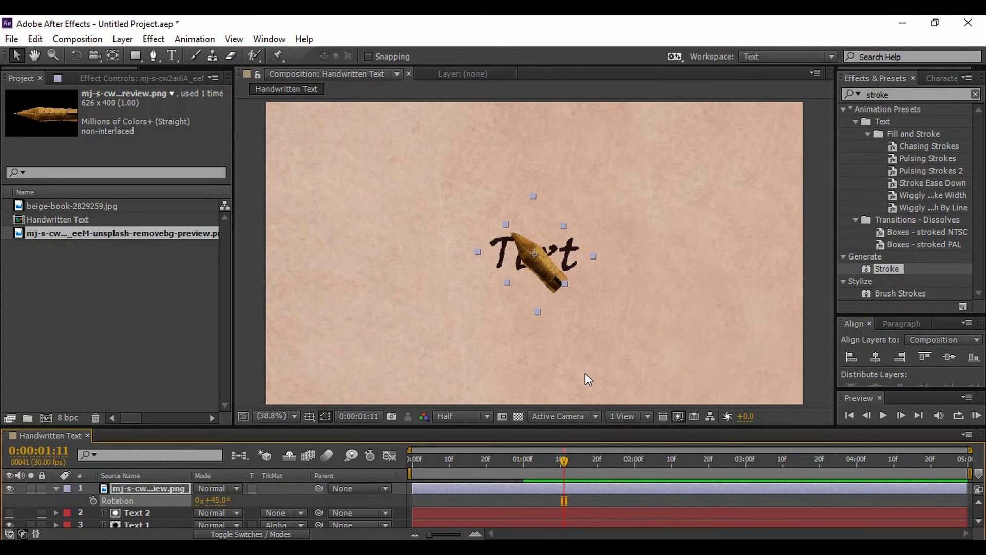
{"action": "left_click_drag", "start_coordinate": [538, 310], "coordinate": [549, 278]}
{"action": "left_click_drag", "start_coordinate": [551, 239], "coordinate": [548, 240]}
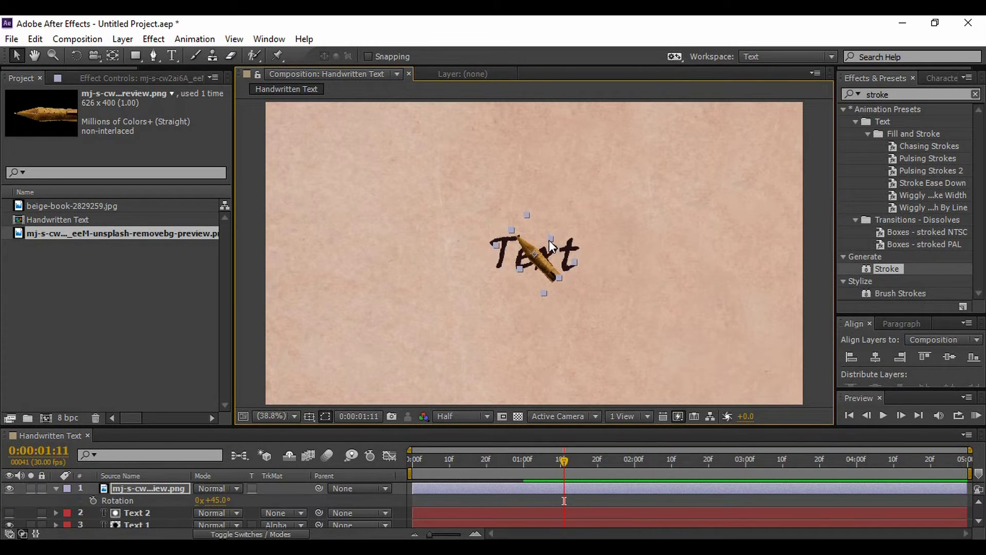
At the first frame, move the pen nib to position 627.5, 730.7, below-left of the text.
{"action": "left_click", "coordinate": [56, 489]}
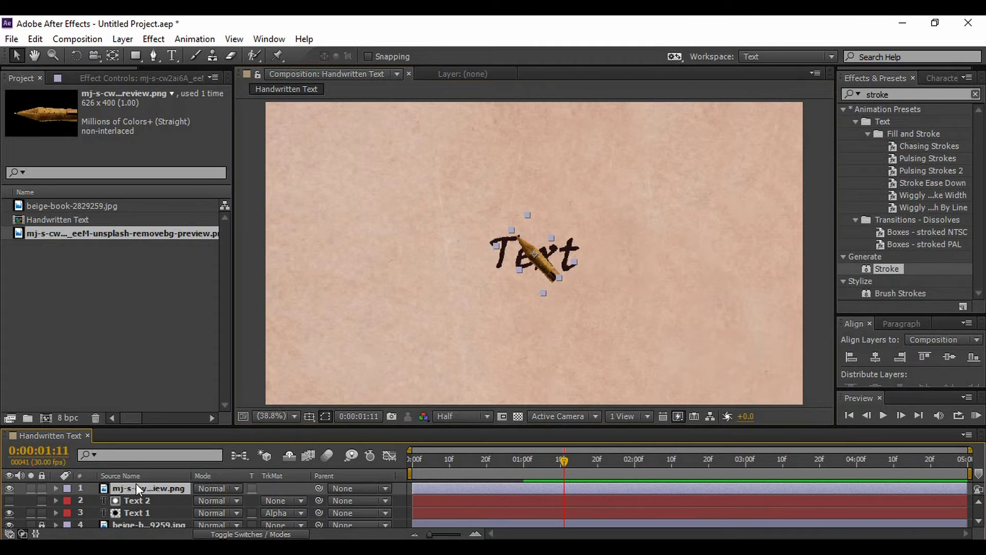
{"action": "key", "text": "p"}
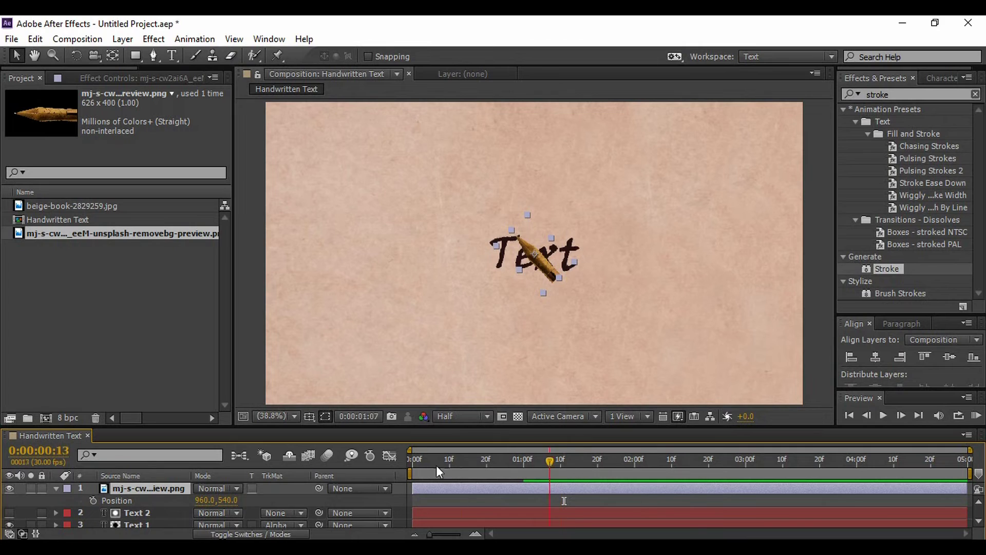
{"action": "key", "text": "Home"}
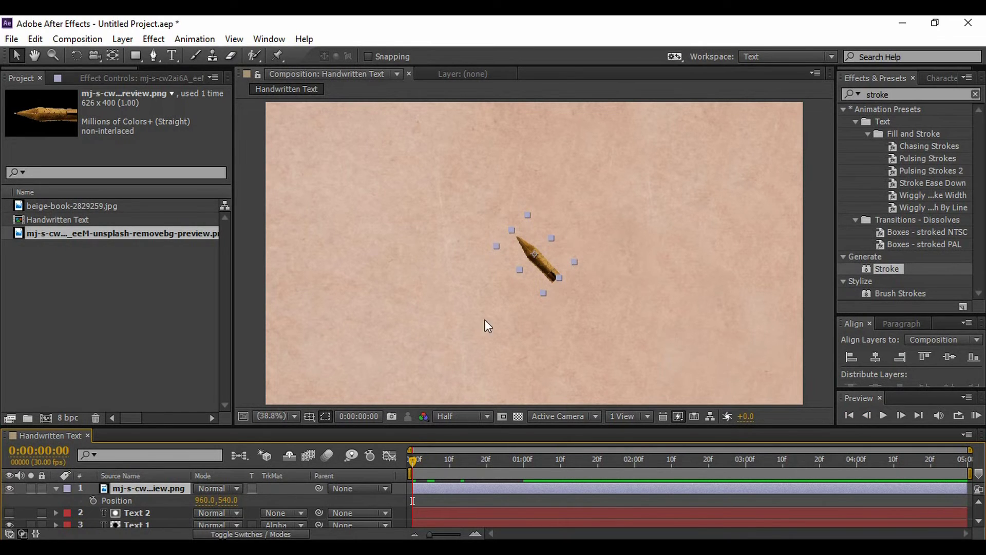
{"action": "left_click_drag", "start_coordinate": [534, 255], "coordinate": [441, 308]}
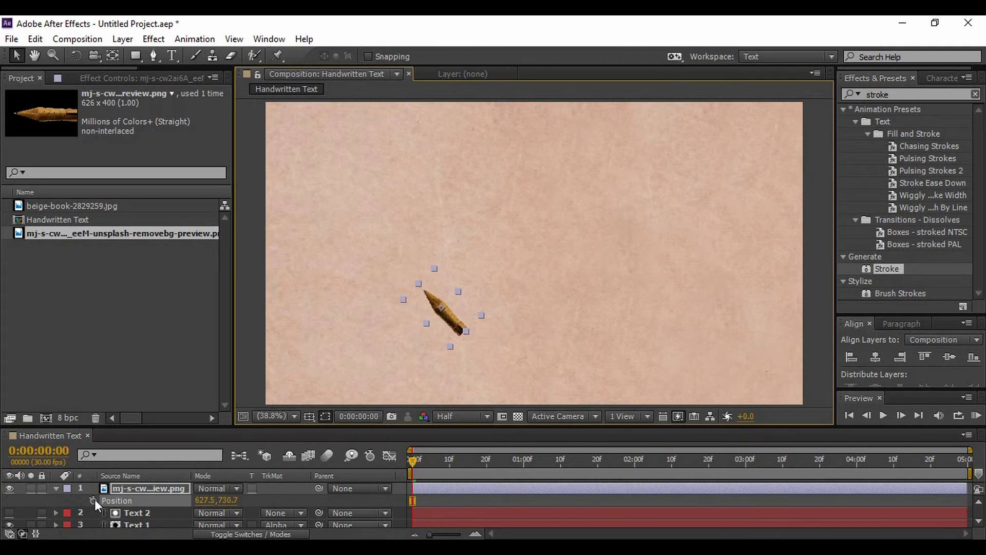
Start Position keyframing and move the pen nib frame by frame along the T's top bar and stem.
{"action": "left_click", "coordinate": [94, 500]}
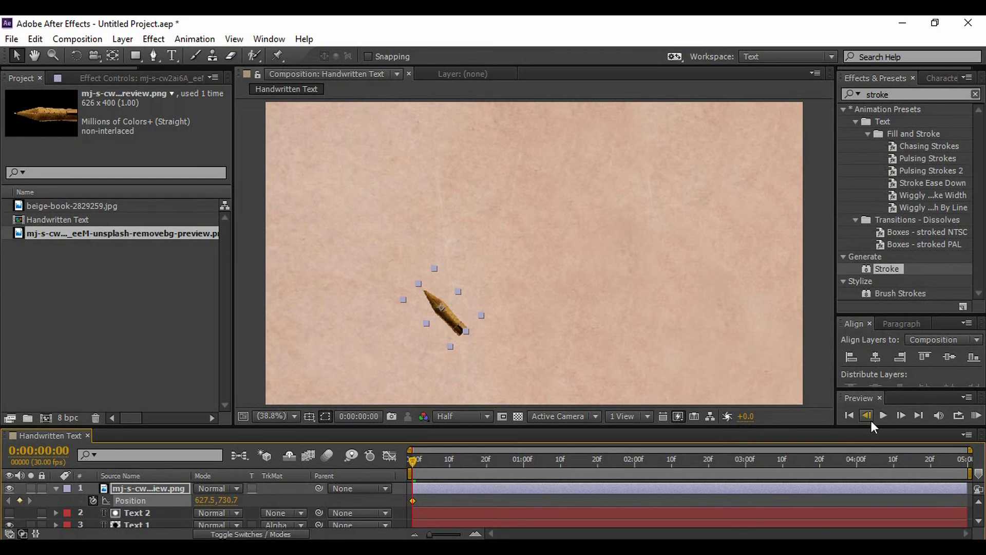
{"action": "left_click", "coordinate": [899, 415]}
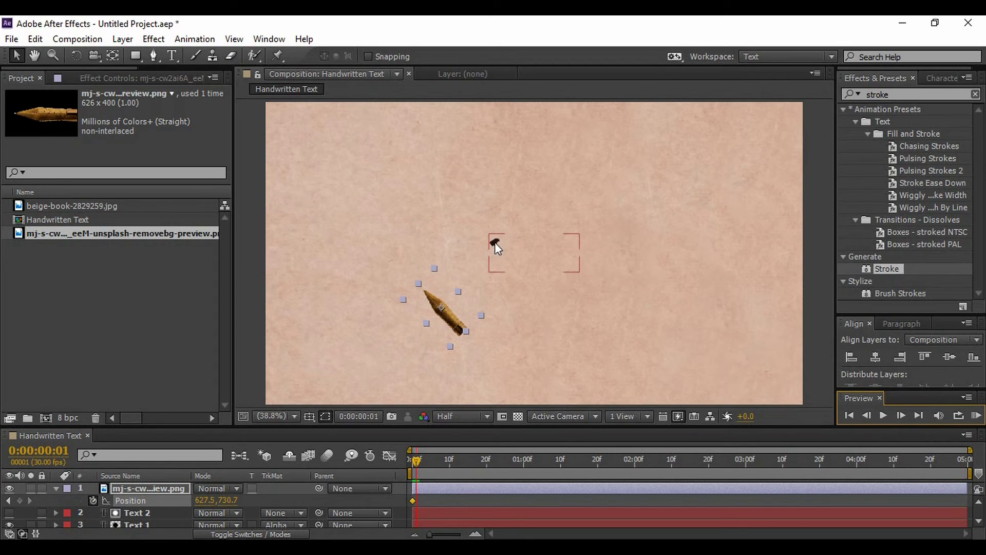
{"action": "left_click_drag", "start_coordinate": [445, 312], "coordinate": [514, 260]}
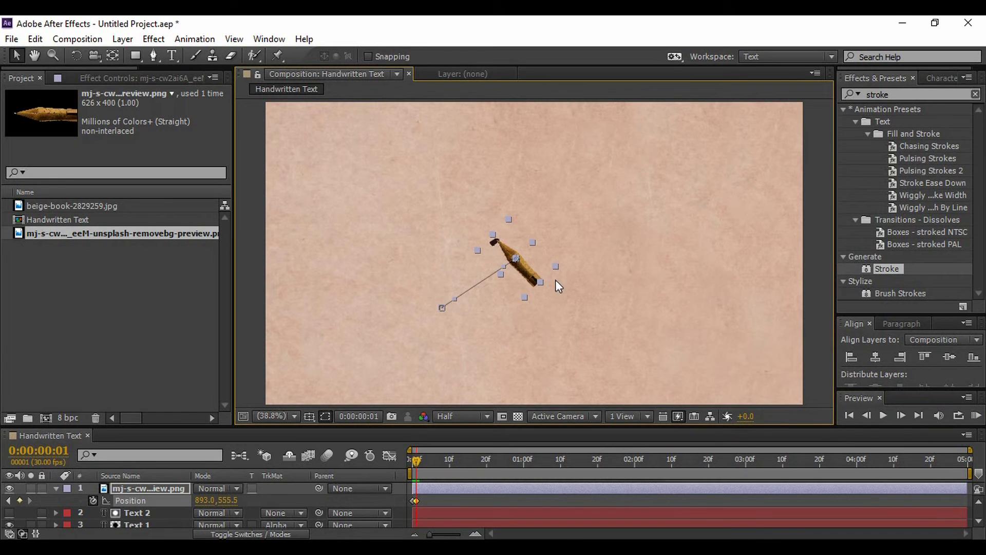
{"action": "left_click", "coordinate": [898, 422]}
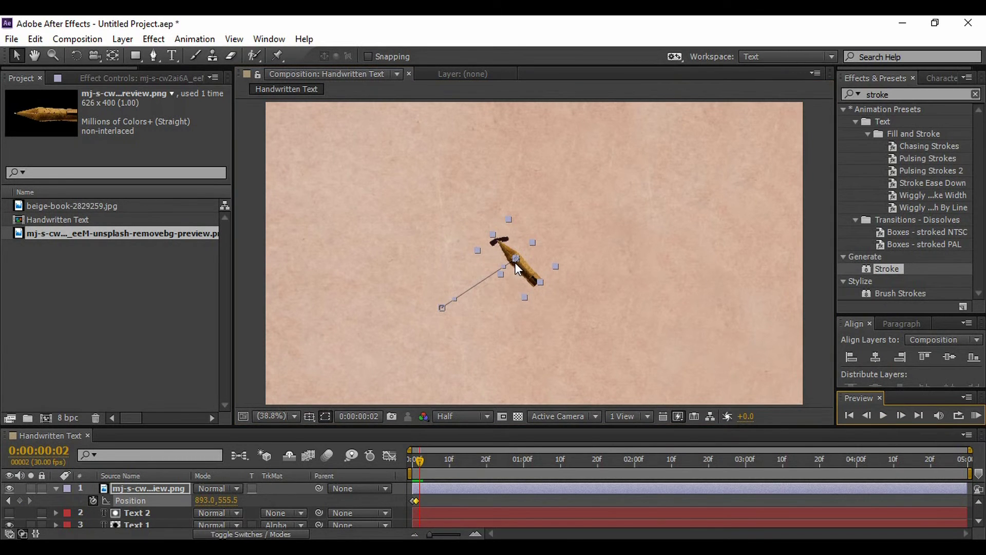
{"action": "left_click_drag", "start_coordinate": [516, 267], "coordinate": [523, 264]}
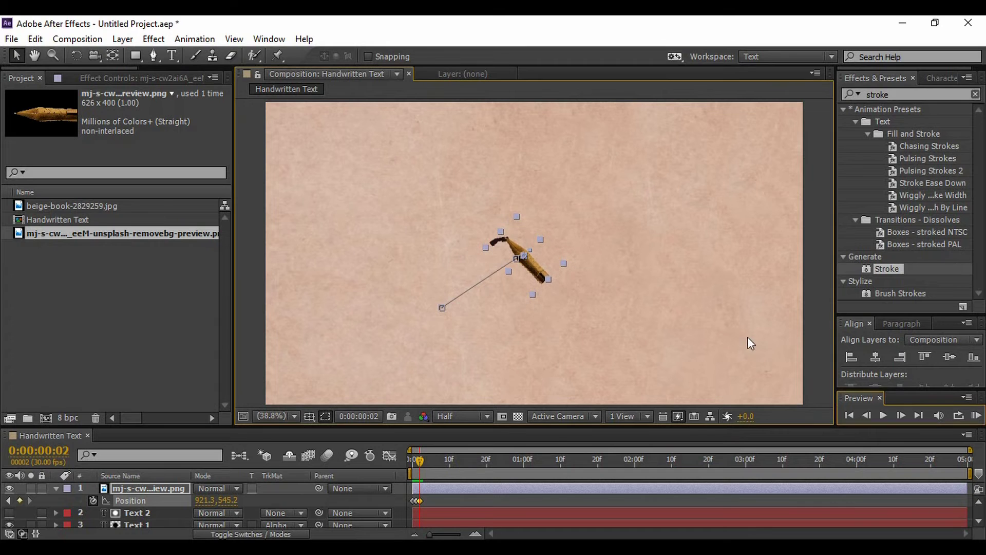
{"action": "left_click", "coordinate": [901, 414]}
{"action": "left_click_drag", "start_coordinate": [523, 253], "coordinate": [531, 253]}
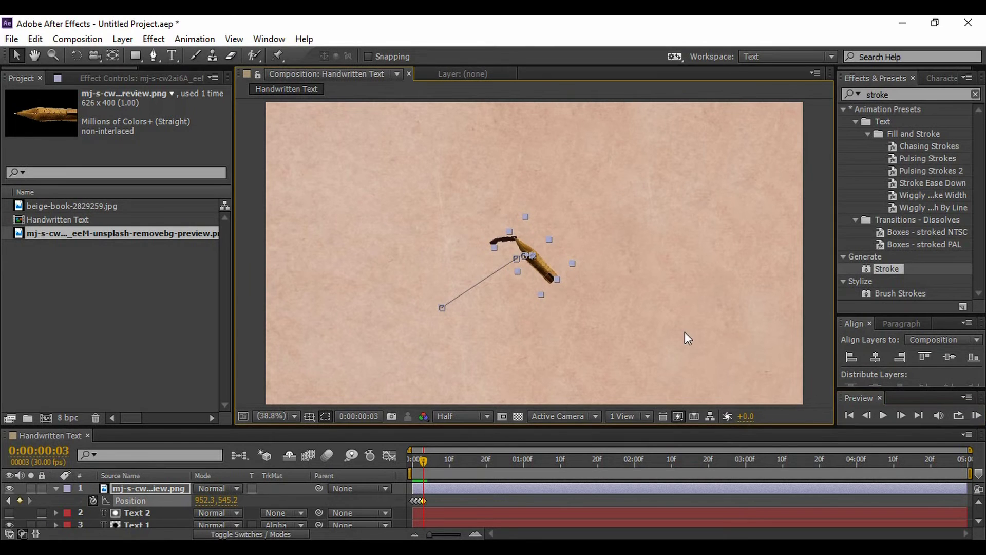
{"action": "left_click", "coordinate": [901, 414]}
{"action": "left_click", "coordinate": [901, 414]}
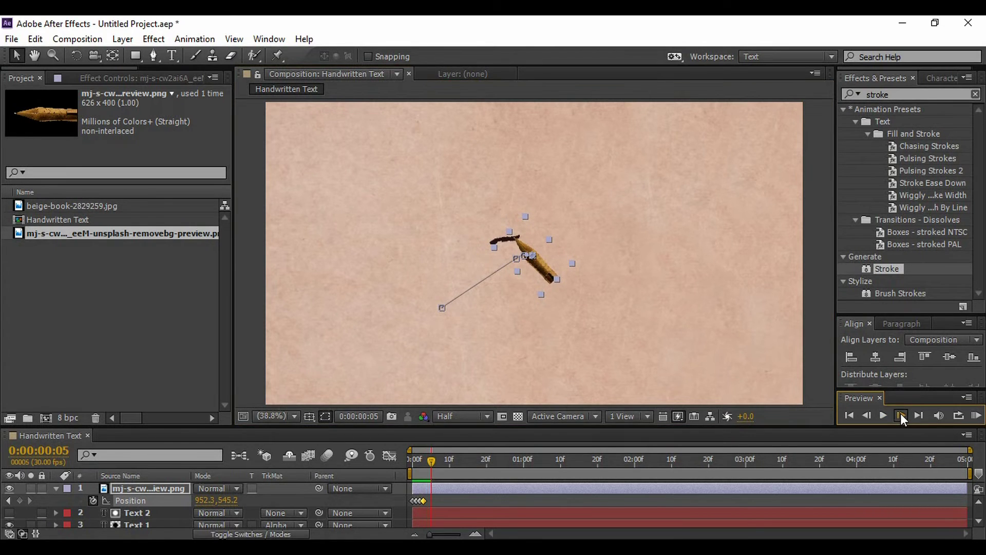
{"action": "left_click_drag", "start_coordinate": [529, 263], "coordinate": [519, 273]}
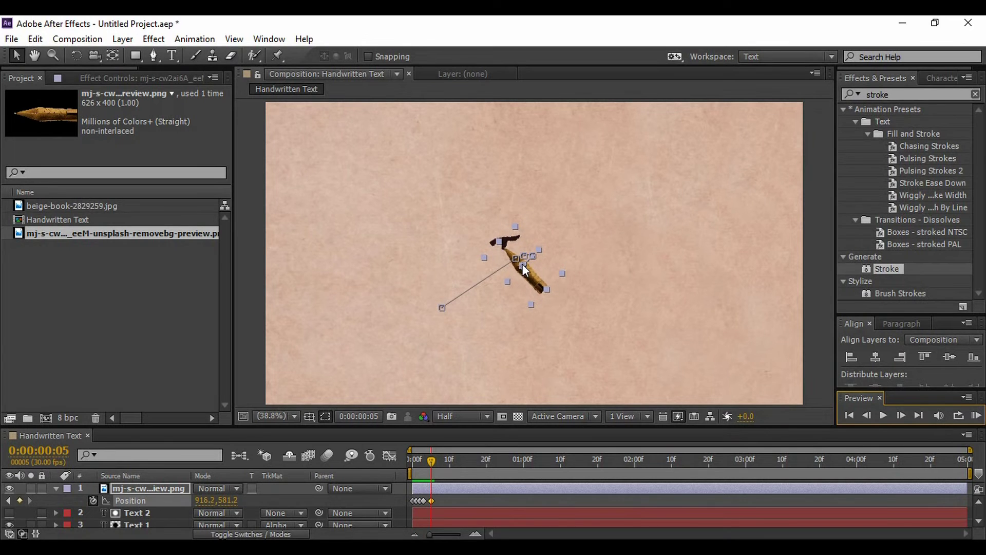
{"action": "left_click", "coordinate": [899, 415]}
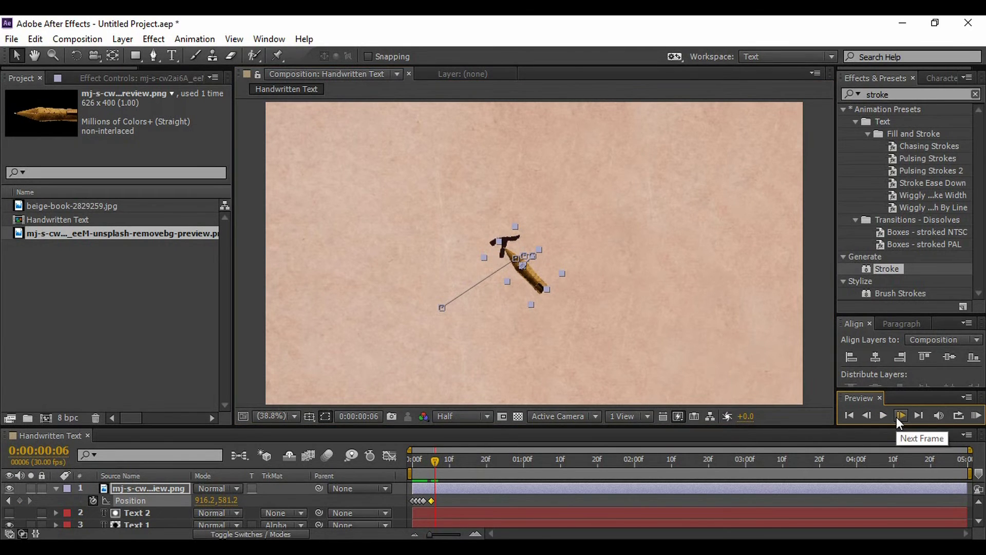
{"action": "left_click", "coordinate": [899, 415]}
{"action": "left_click_drag", "start_coordinate": [529, 275], "coordinate": [525, 292]}
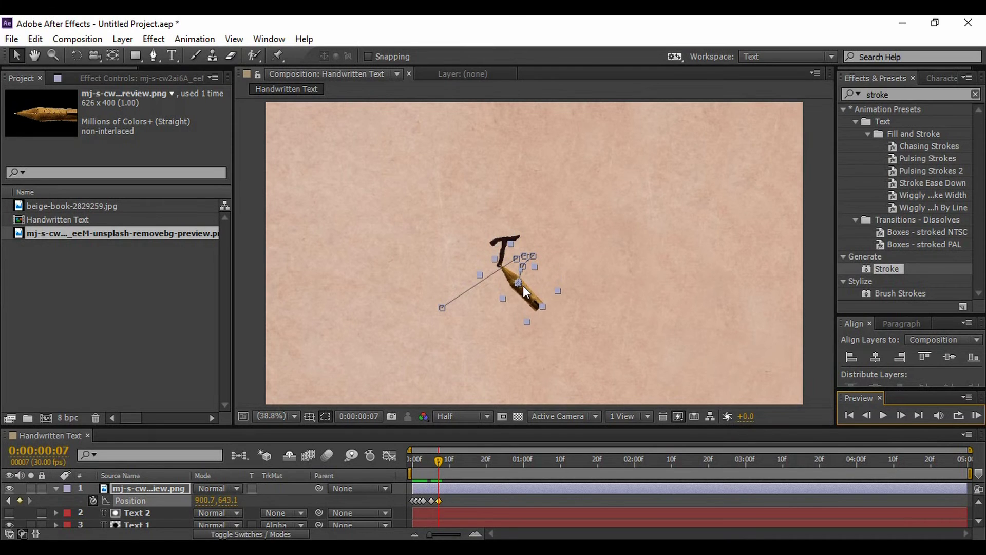
Keyframe the pen nib frame by frame through the e's curve to the stroke's end.
{"action": "left_click", "coordinate": [902, 416]}
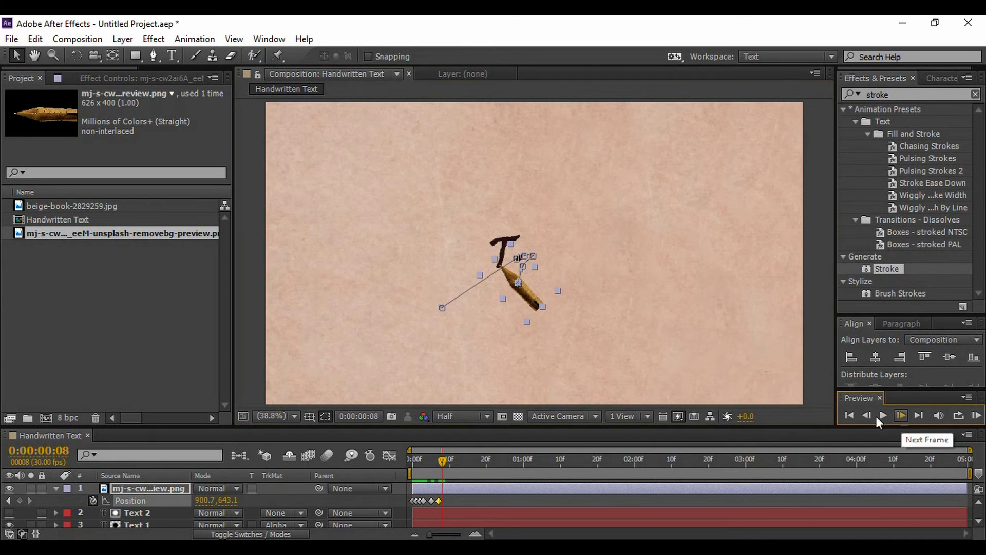
{"action": "left_click_drag", "start_coordinate": [520, 286], "coordinate": [540, 279]}
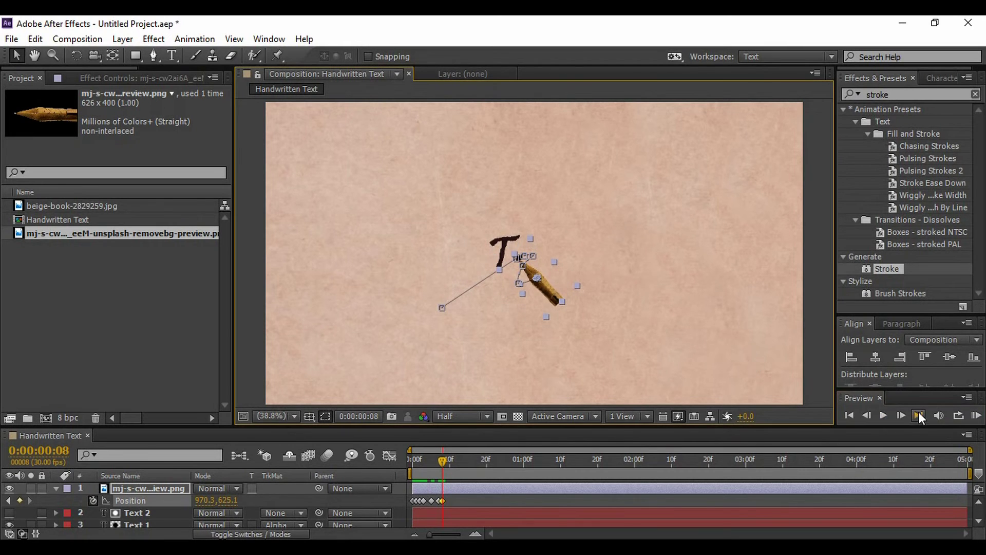
{"action": "left_click", "coordinate": [902, 414]}
{"action": "left_click", "coordinate": [903, 414]}
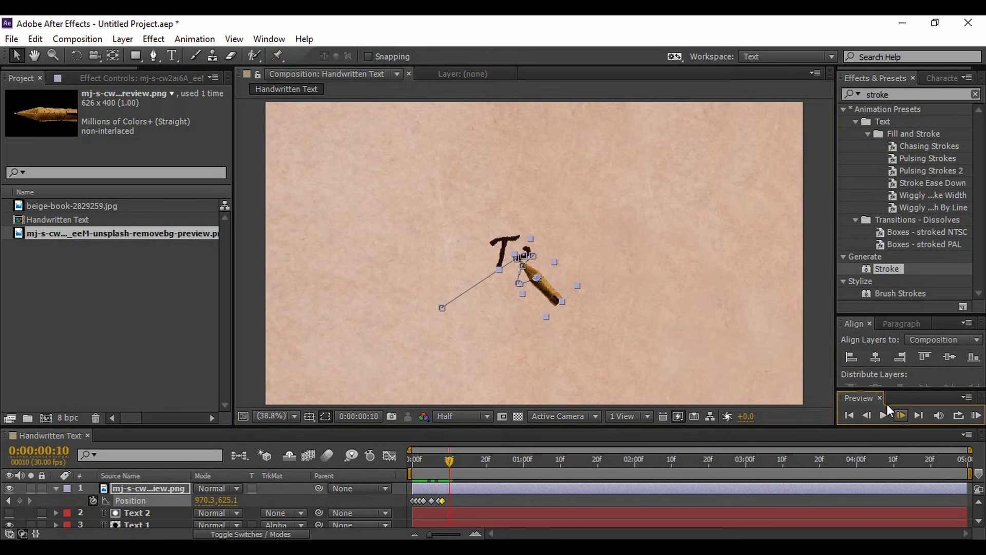
{"action": "left_click_drag", "start_coordinate": [550, 288], "coordinate": [552, 275]}
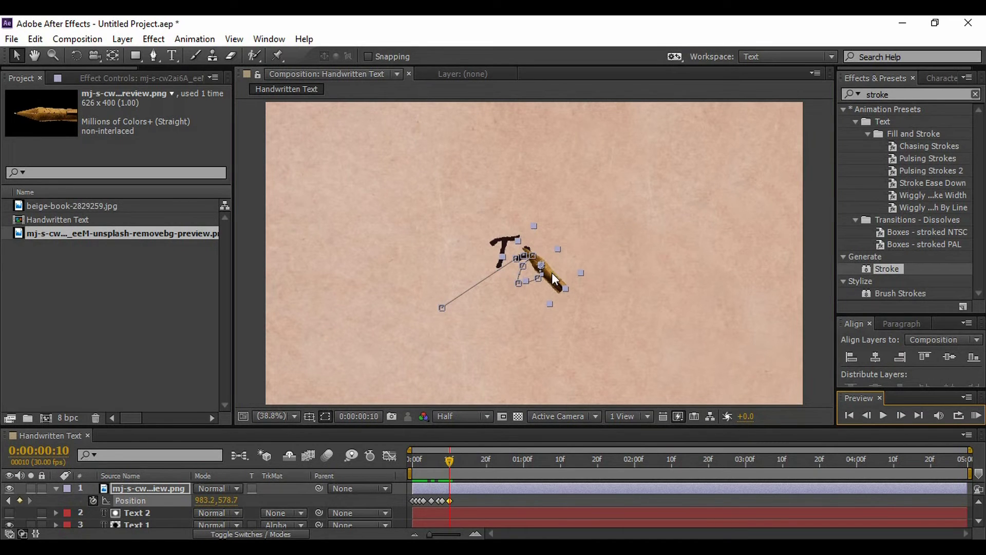
{"action": "left_click", "coordinate": [902, 417]}
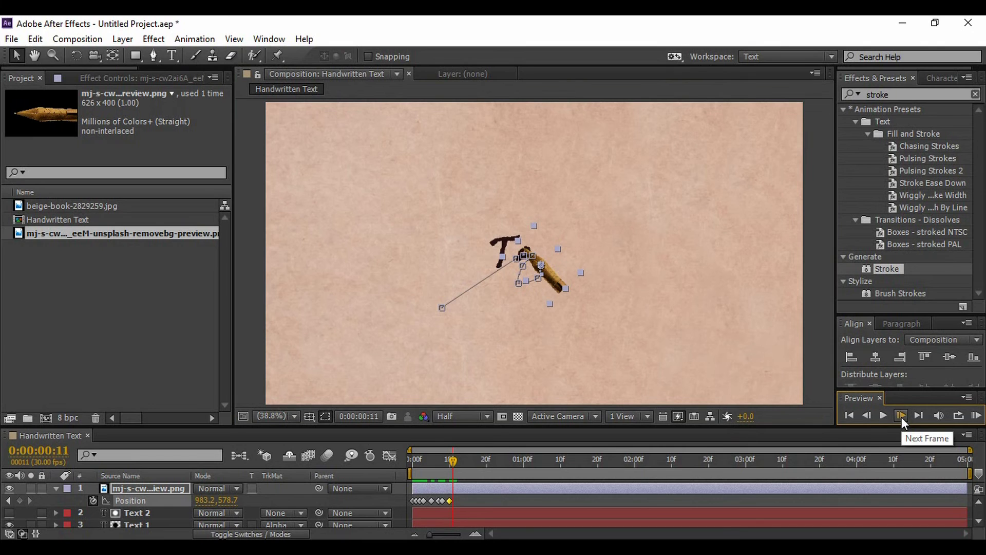
{"action": "left_click", "coordinate": [902, 417]}
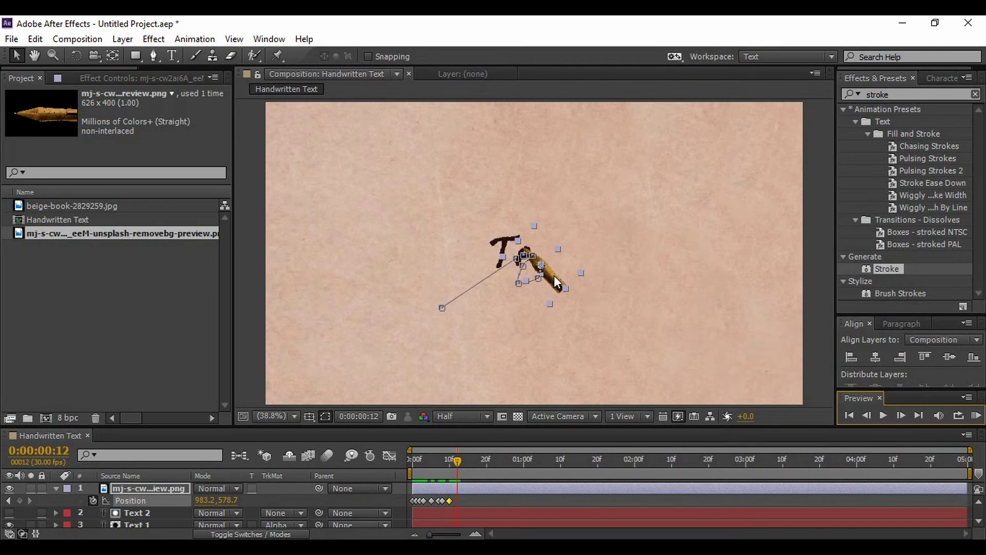
{"action": "left_click_drag", "start_coordinate": [554, 275], "coordinate": [548, 295]}
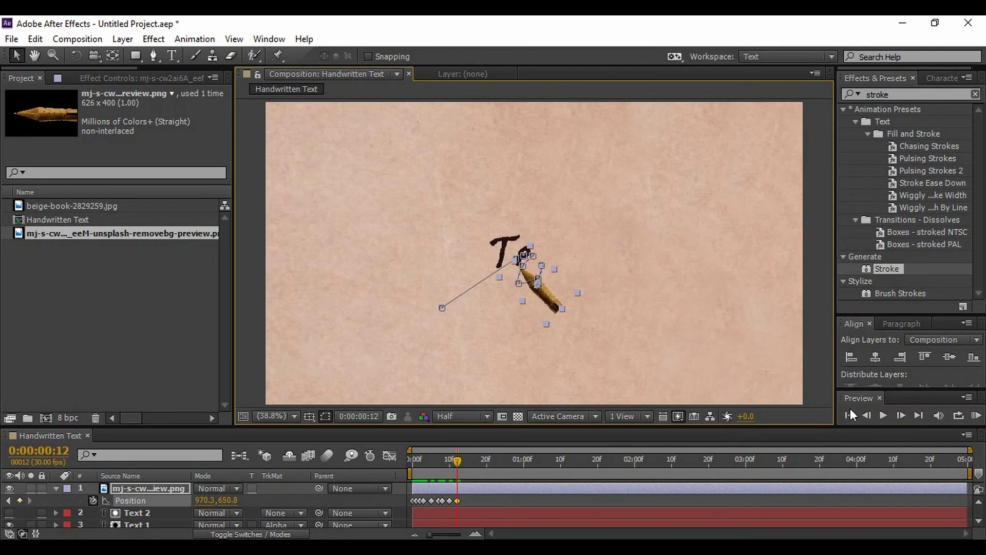
{"action": "left_click", "coordinate": [898, 415]}
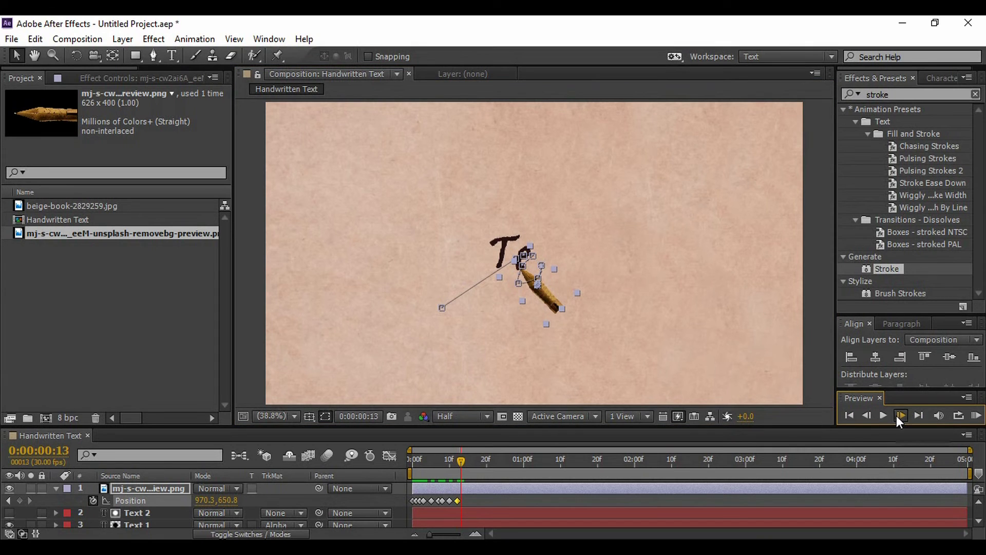
{"action": "left_click", "coordinate": [899, 416]}
{"action": "left_click_drag", "start_coordinate": [550, 303], "coordinate": [559, 291]}
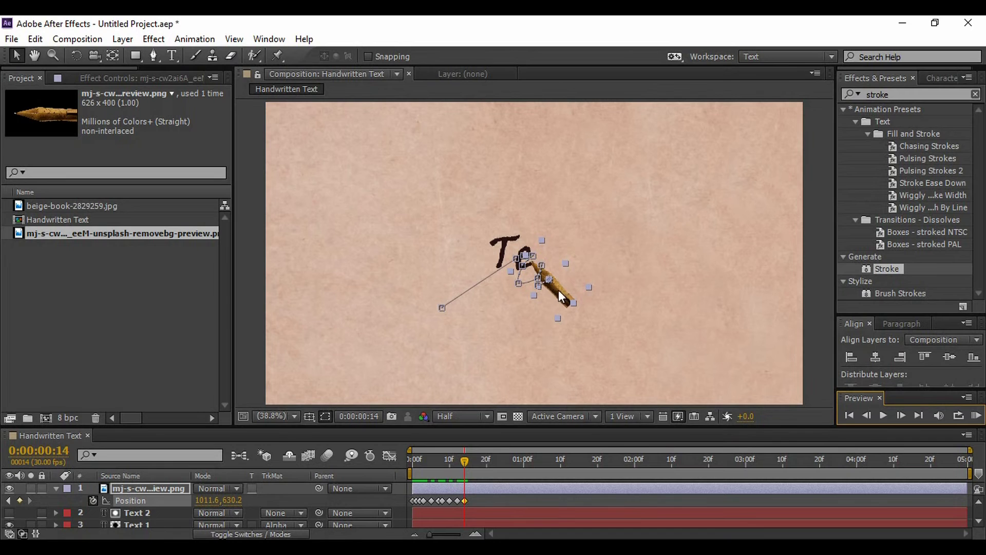
{"action": "left_click", "coordinate": [900, 411]}
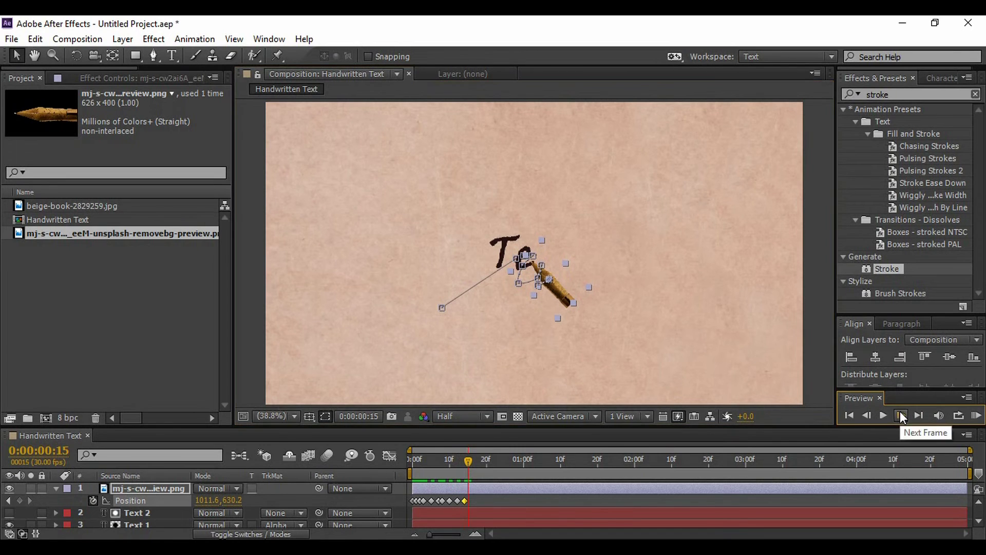
{"action": "left_click", "coordinate": [900, 411]}
{"action": "left_click_drag", "start_coordinate": [557, 288], "coordinate": [567, 282]}
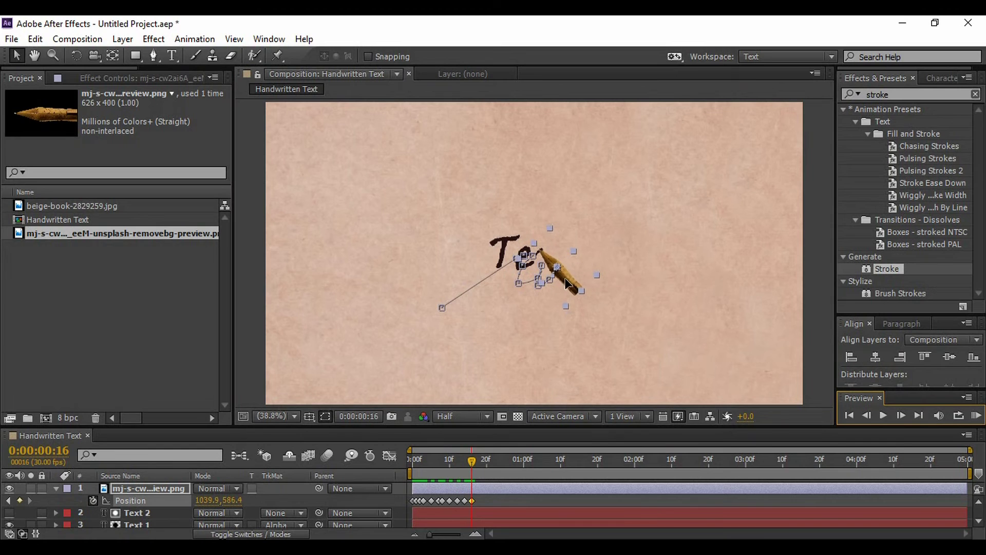
Keyframe the pen nib at frames 18 and 19 onto the start of the x.
{"action": "left_click", "coordinate": [897, 416]}
{"action": "left_click", "coordinate": [899, 416]}
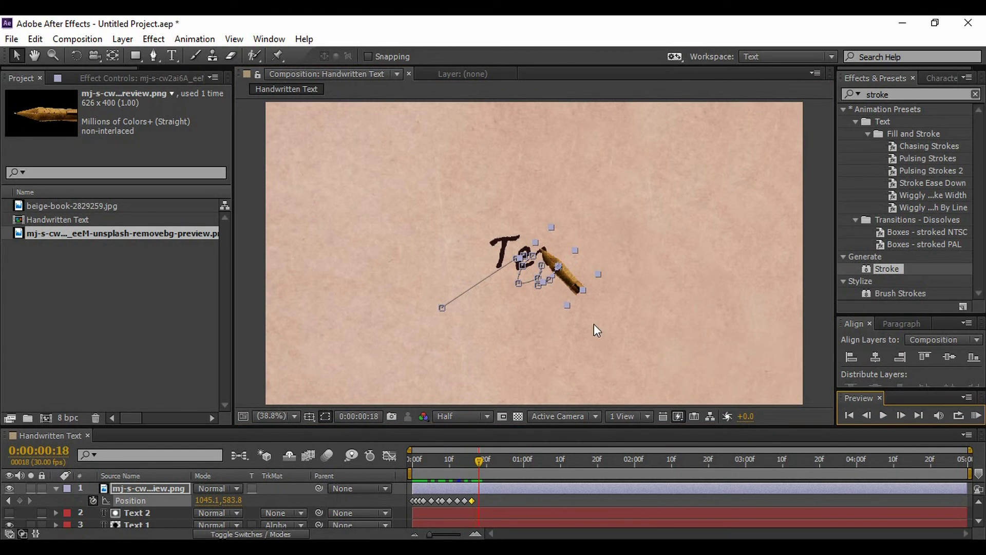
{"action": "left_click_drag", "start_coordinate": [573, 275], "coordinate": [579, 293]}
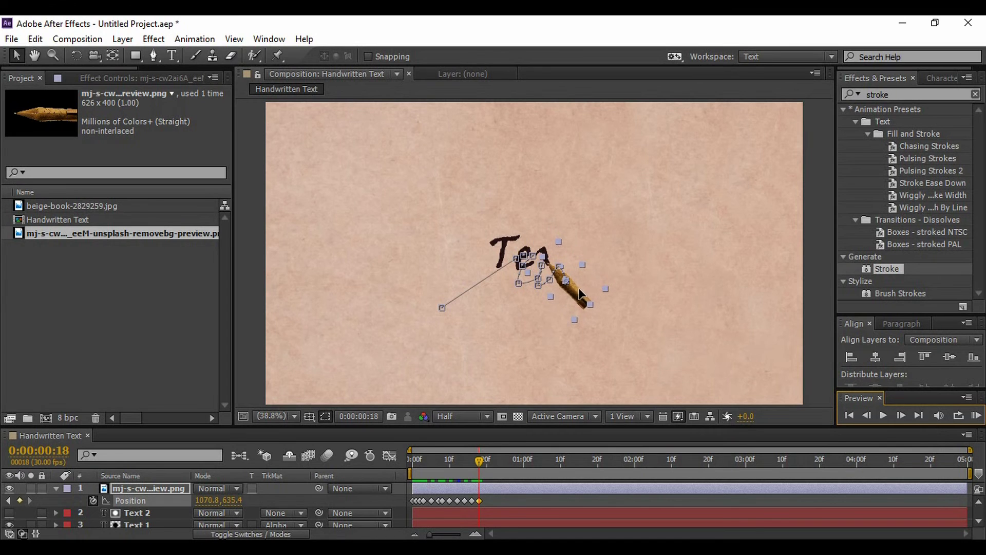
{"action": "left_click", "coordinate": [900, 416]}
{"action": "left_click_drag", "start_coordinate": [576, 293], "coordinate": [580, 279]}
Keyframe the pen nib across frames 20–23 down-left to the end of the x.
{"action": "left_click", "coordinate": [904, 420]}
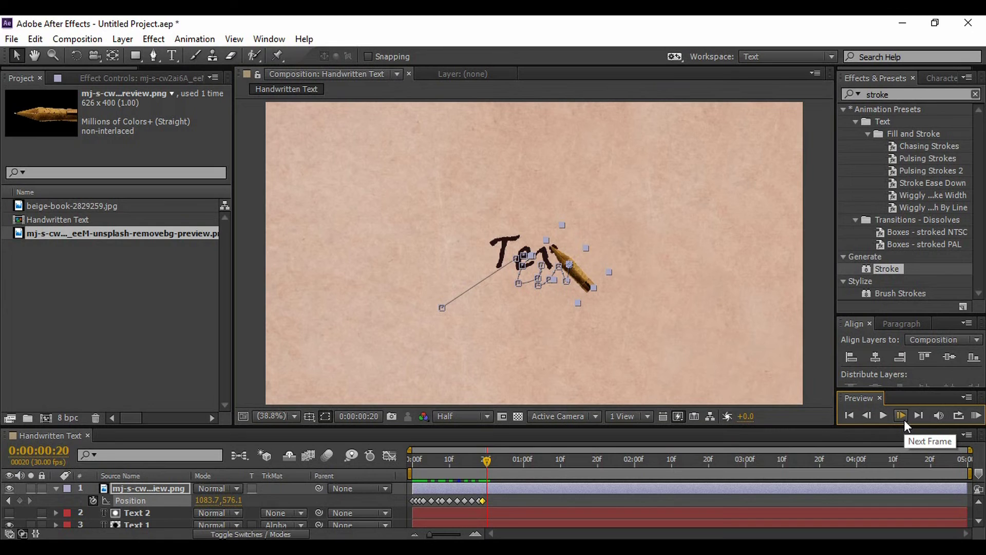
{"action": "key", "text": "Right"}
{"action": "key", "text": "Right"}
{"action": "key", "text": "Right"}
{"action": "key", "text": "Right"}
{"action": "key", "text": "Down"}
{"action": "key", "text": "Down"}
{"action": "key", "text": "Down"}
{"action": "key", "text": "Down"}
{"action": "key", "text": "Down"}
{"action": "key", "text": "Down"}
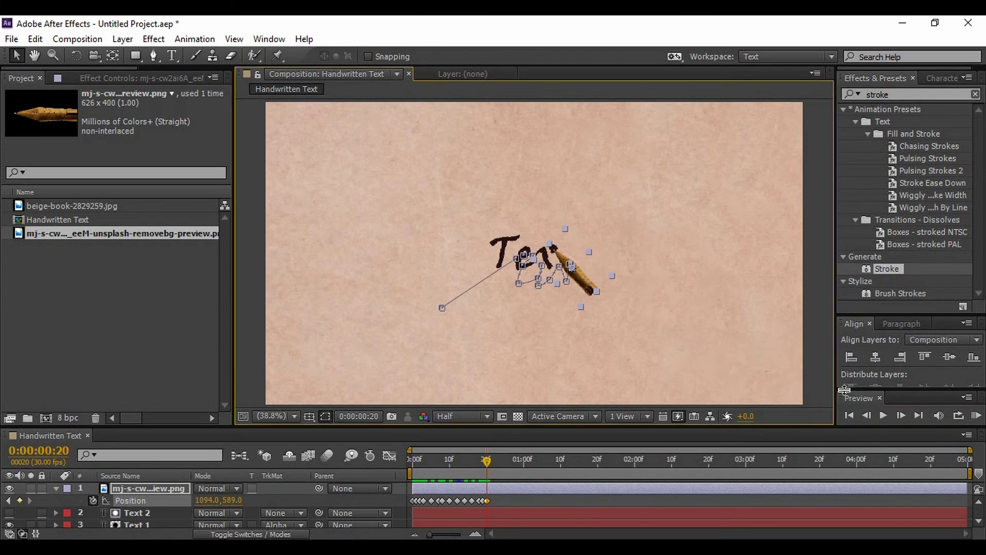
{"action": "left_click", "coordinate": [903, 415]}
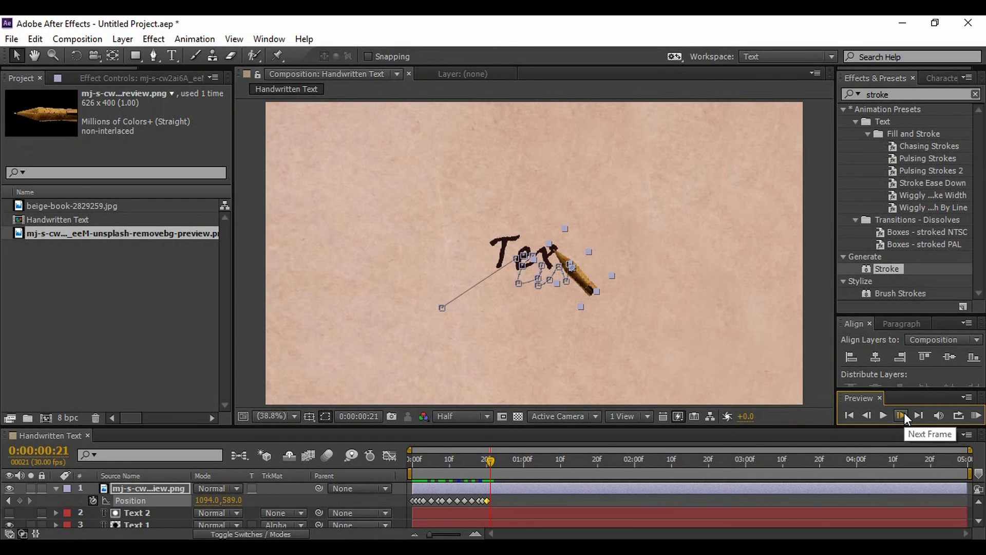
{"action": "left_click_drag", "start_coordinate": [583, 273], "coordinate": [574, 281]}
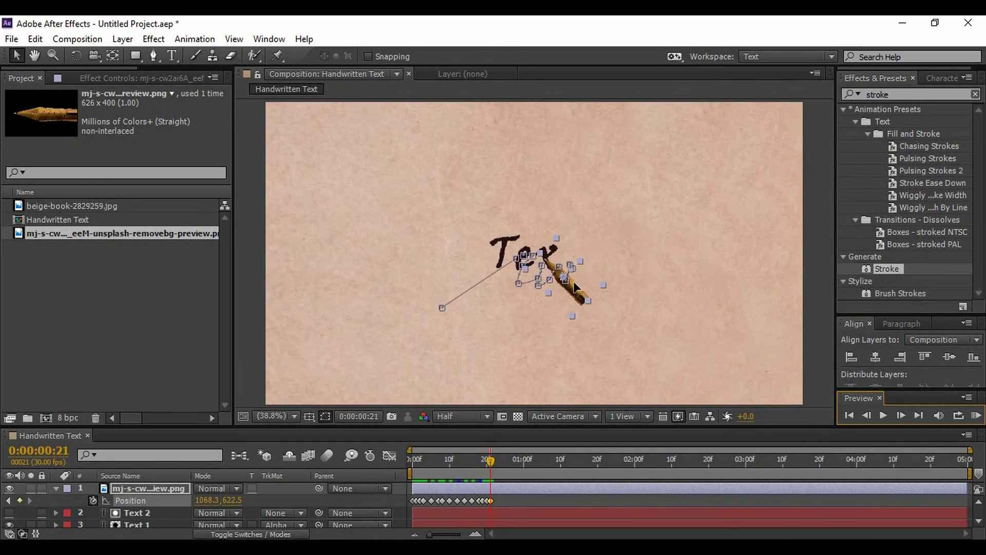
{"action": "left_click", "coordinate": [897, 418]}
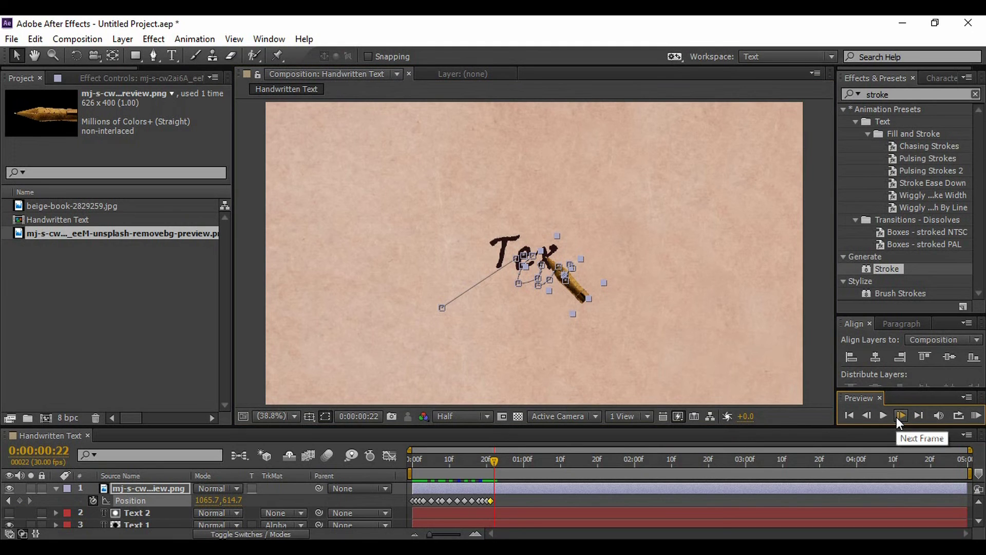
{"action": "left_click", "coordinate": [897, 417]}
{"action": "left_click_drag", "start_coordinate": [576, 292], "coordinate": [567, 298]}
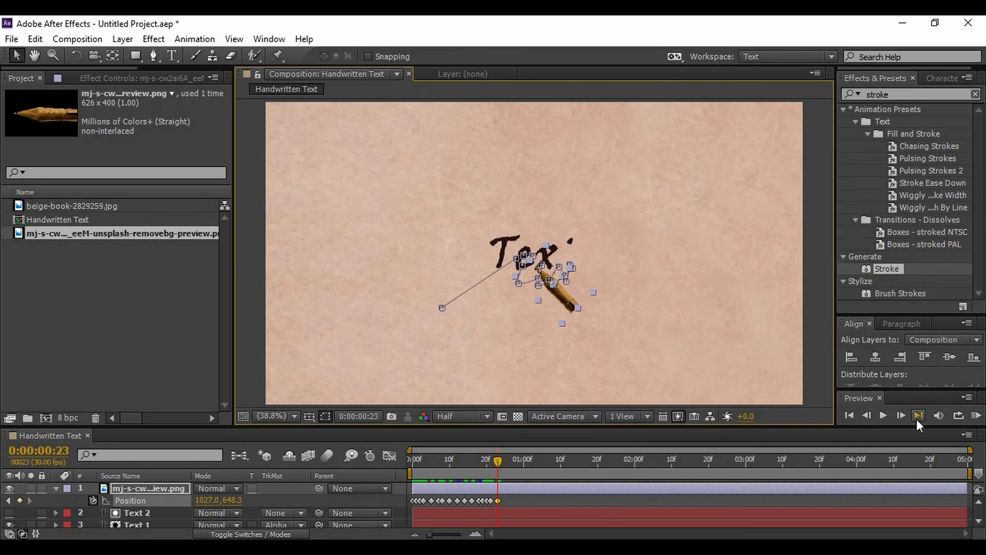
Keyframe the pen nib from frame 24 to 1:01 along the t and across its crossbar.
{"action": "left_click", "coordinate": [903, 416]}
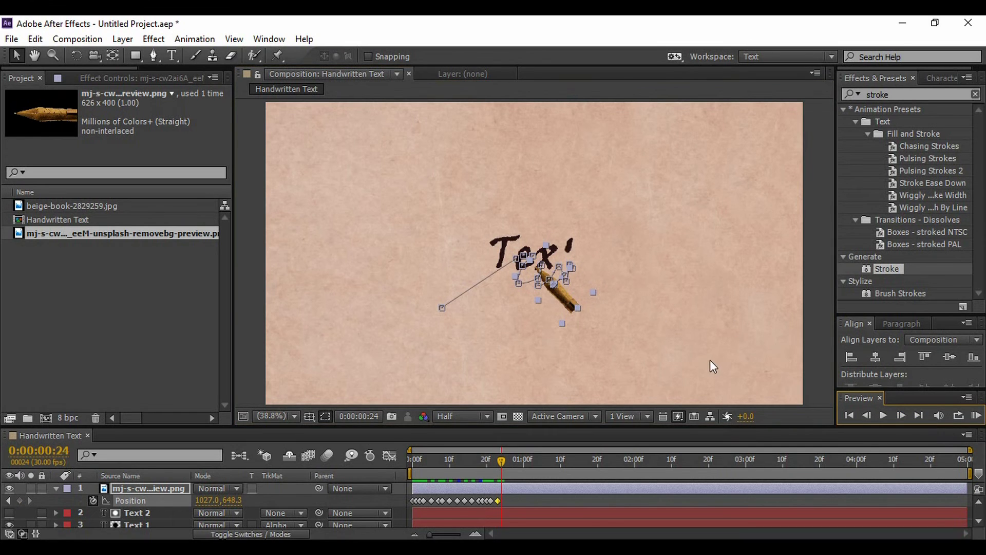
{"action": "left_click_drag", "start_coordinate": [574, 297], "coordinate": [592, 278]}
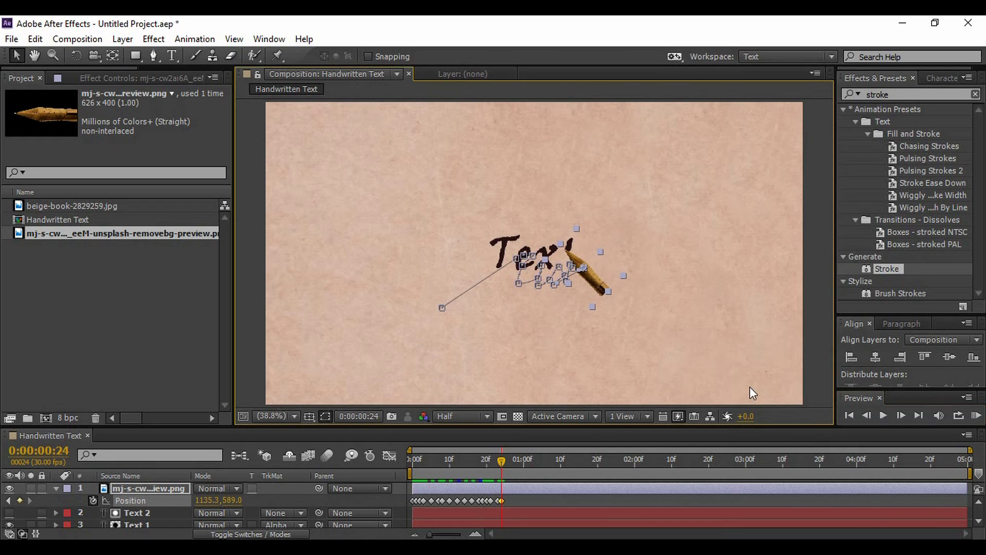
{"action": "left_click", "coordinate": [900, 416]}
{"action": "left_click_drag", "start_coordinate": [592, 284], "coordinate": [590, 295]}
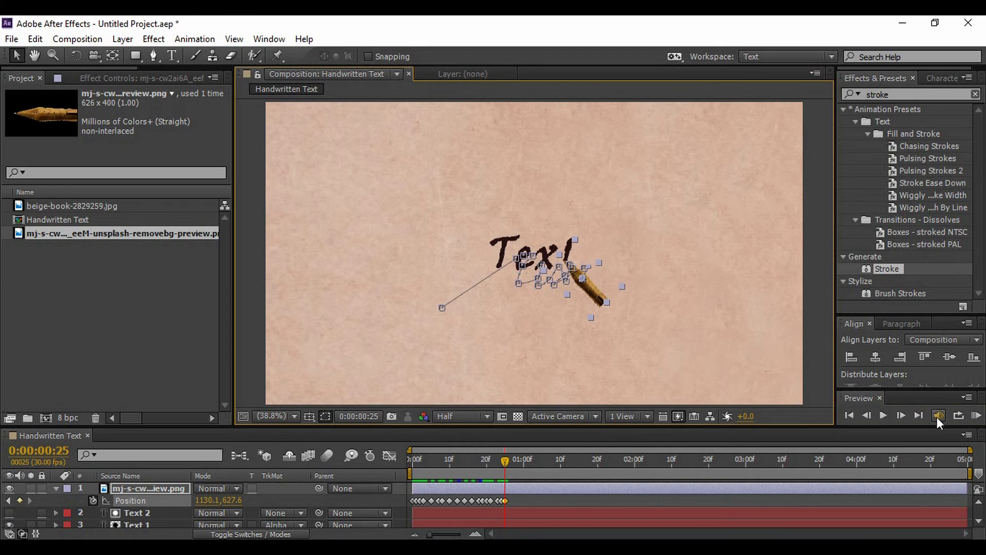
{"action": "left_click", "coordinate": [908, 414]}
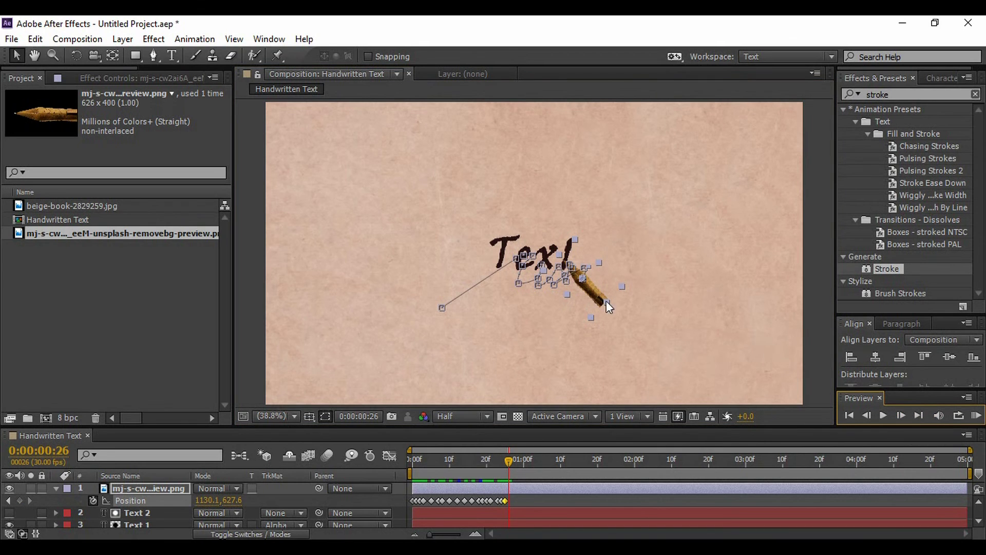
{"action": "left_click", "coordinate": [905, 411]}
{"action": "left_click_drag", "start_coordinate": [594, 293], "coordinate": [603, 297]}
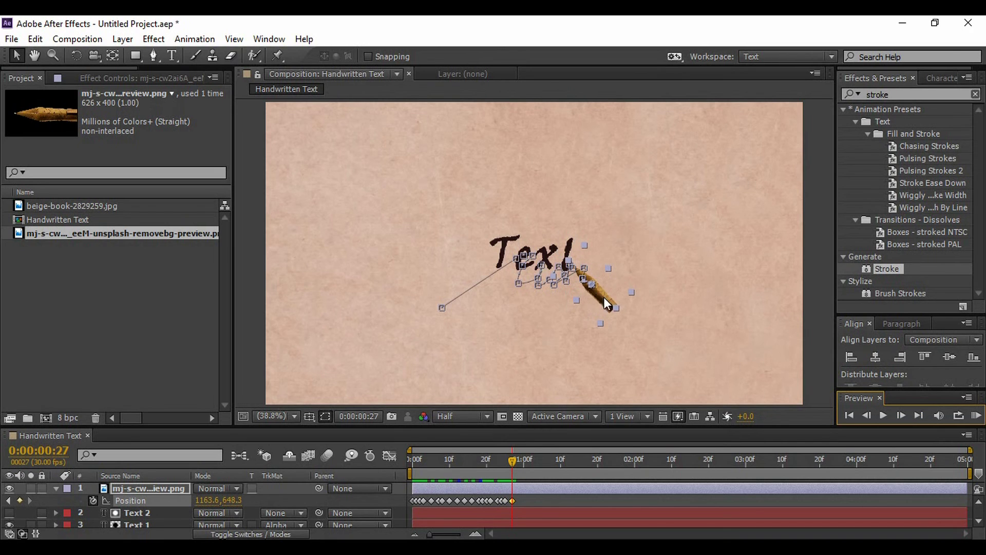
{"action": "left_click", "coordinate": [902, 415]}
{"action": "left_click_drag", "start_coordinate": [595, 299], "coordinate": [599, 281]}
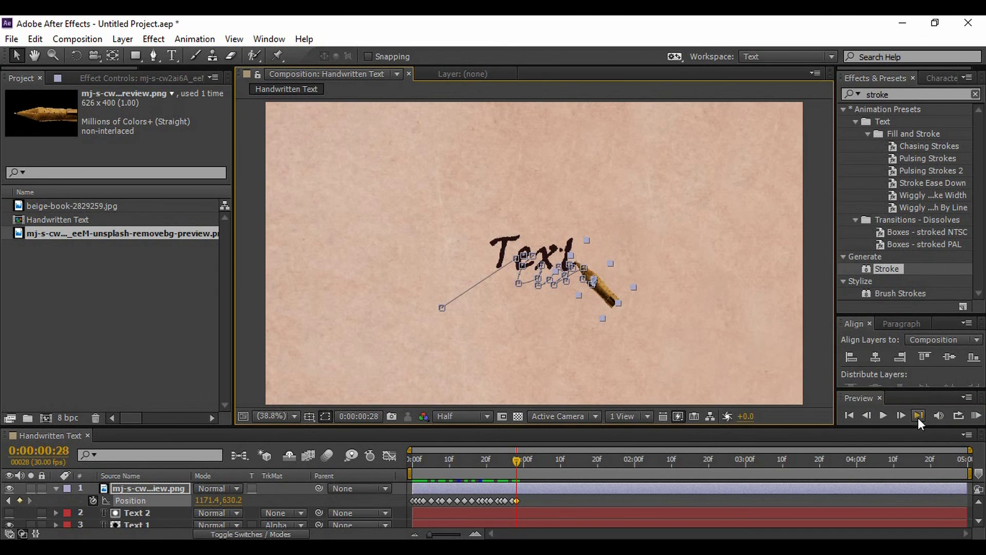
{"action": "left_click", "coordinate": [901, 415]}
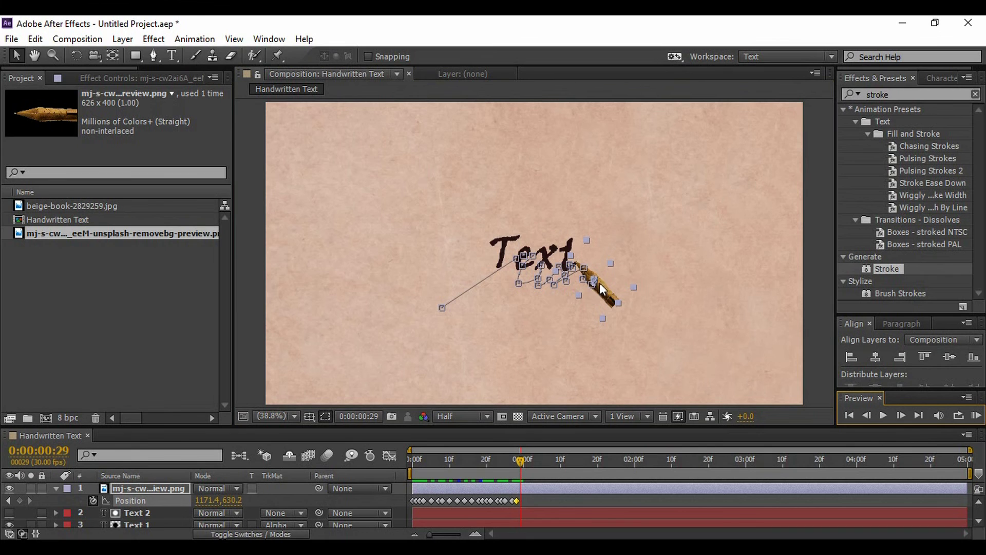
{"action": "left_click_drag", "start_coordinate": [601, 284], "coordinate": [594, 274]}
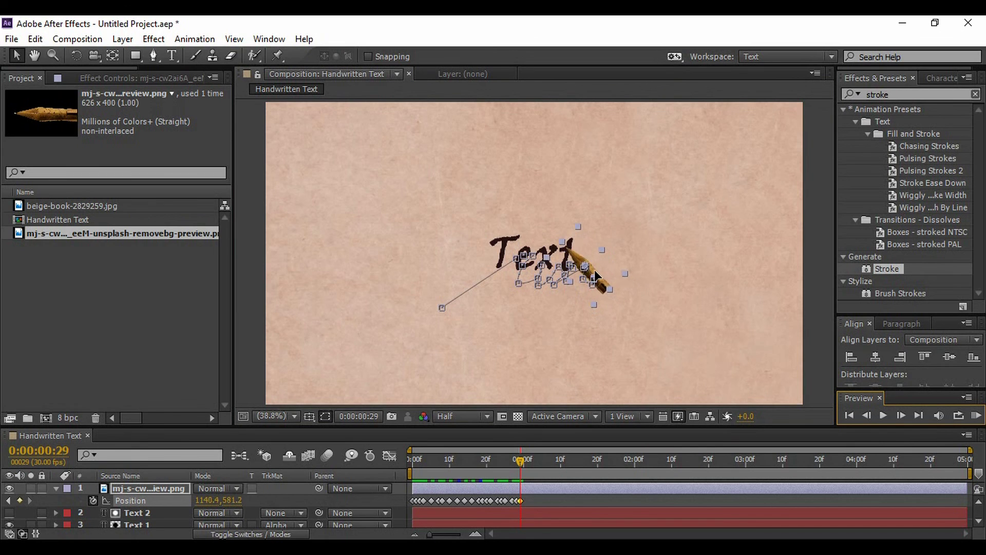
{"action": "left_click", "coordinate": [904, 415]}
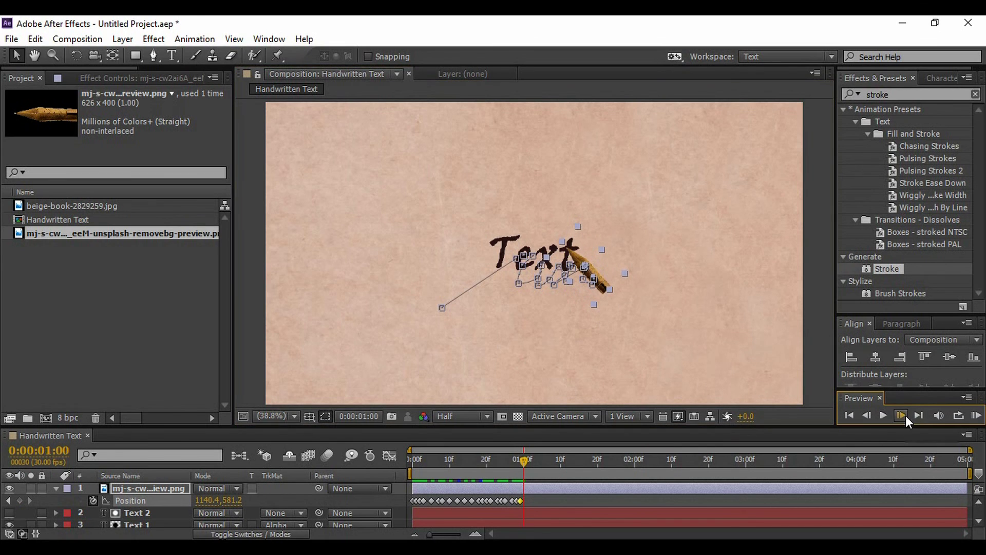
{"action": "left_click", "coordinate": [904, 415]}
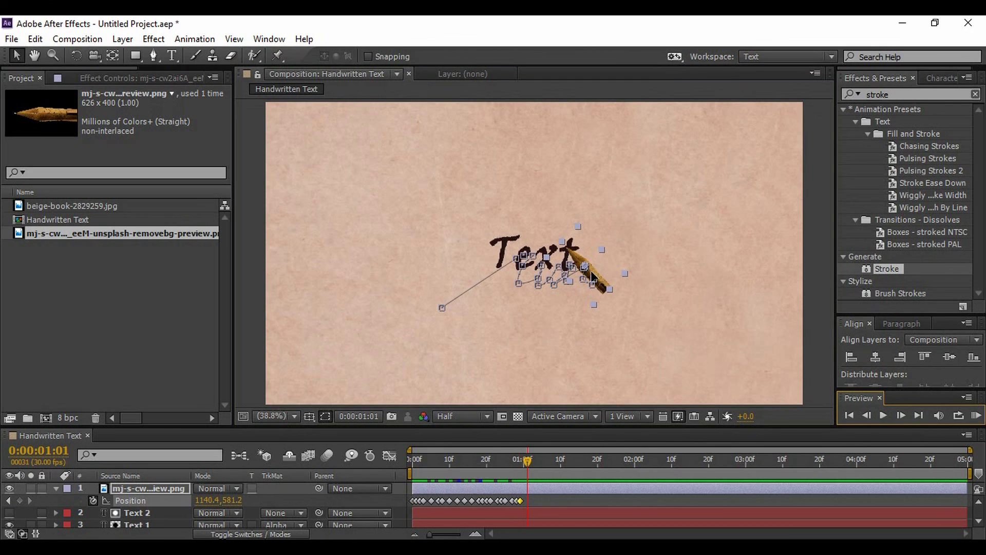
{"action": "left_click_drag", "start_coordinate": [594, 275], "coordinate": [600, 271]}
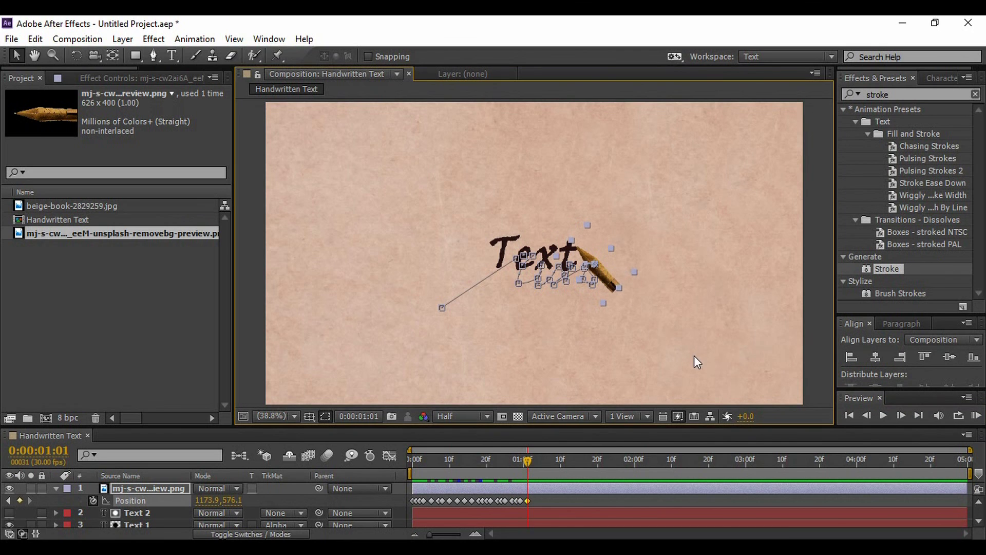
{"action": "left_click", "coordinate": [901, 415]}
{"action": "left_click", "coordinate": [901, 415]}
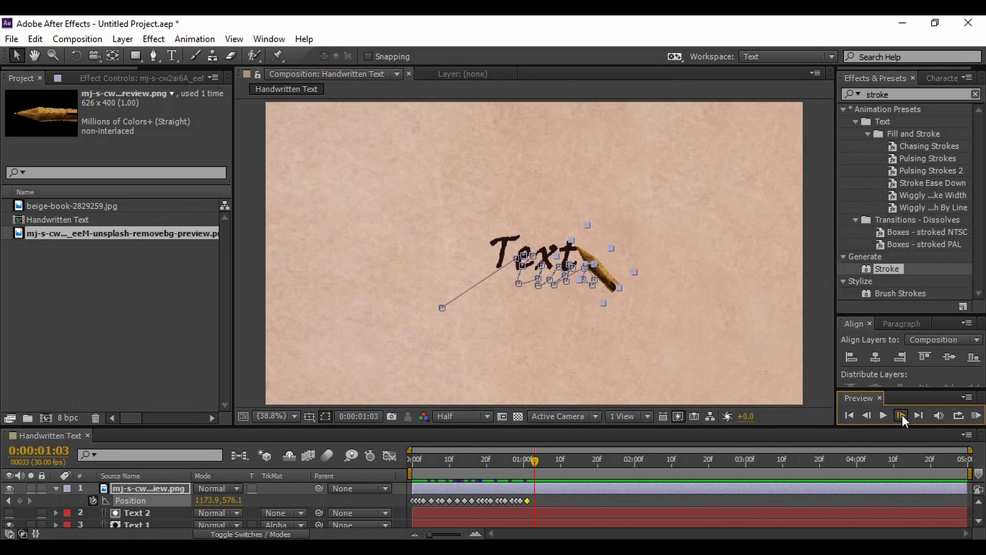
Keyframe the pen nib off to the right of the word at 1:05, then collapse Position.
{"action": "left_click", "coordinate": [901, 415]}
{"action": "left_click", "coordinate": [901, 415]}
{"action": "left_click_drag", "start_coordinate": [594, 261], "coordinate": [660, 278]}
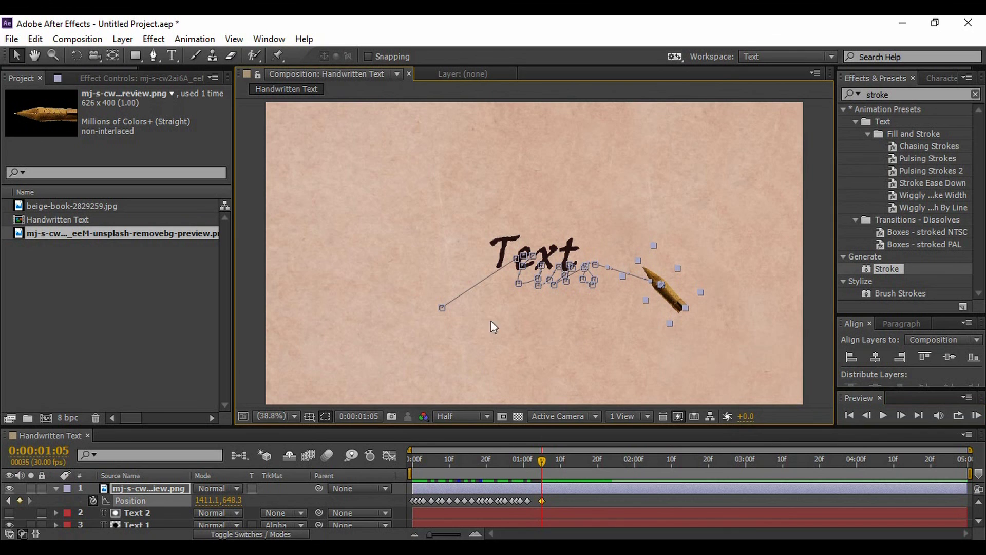
{"action": "left_click", "coordinate": [54, 488]}
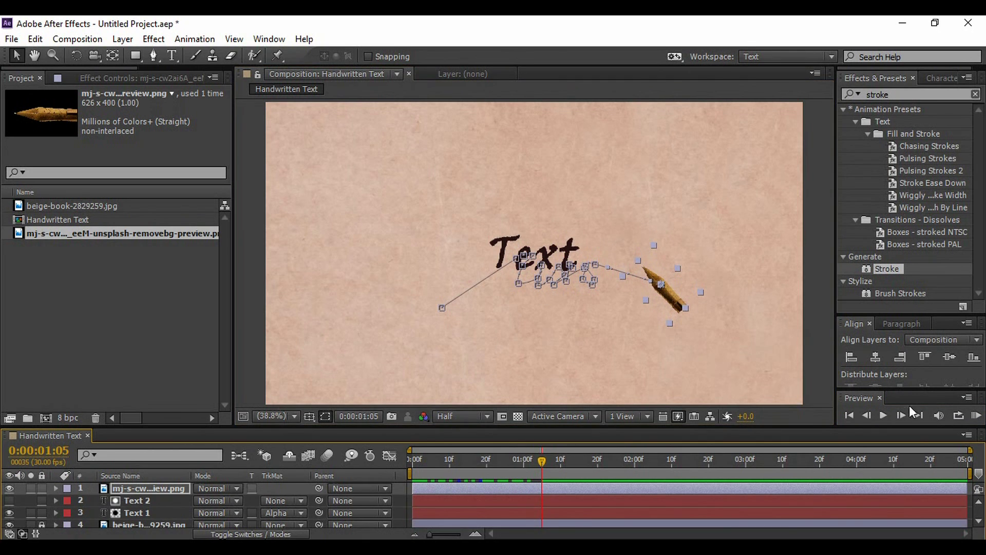
Rewind to the start, enlarge the composition view, and play the pen writing 'Text'.
{"action": "left_click", "coordinate": [850, 416]}
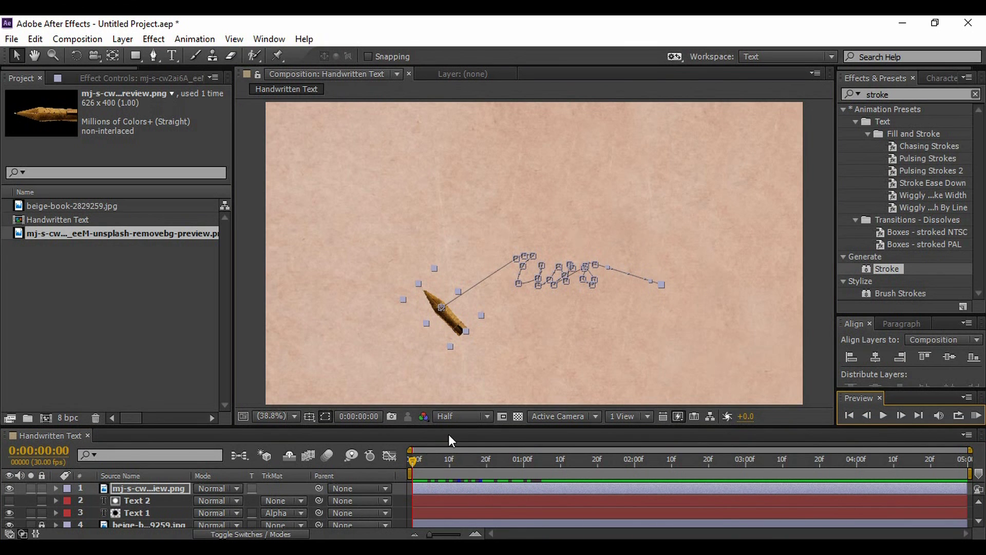
{"action": "left_click_drag", "start_coordinate": [448, 429], "coordinate": [449, 394]}
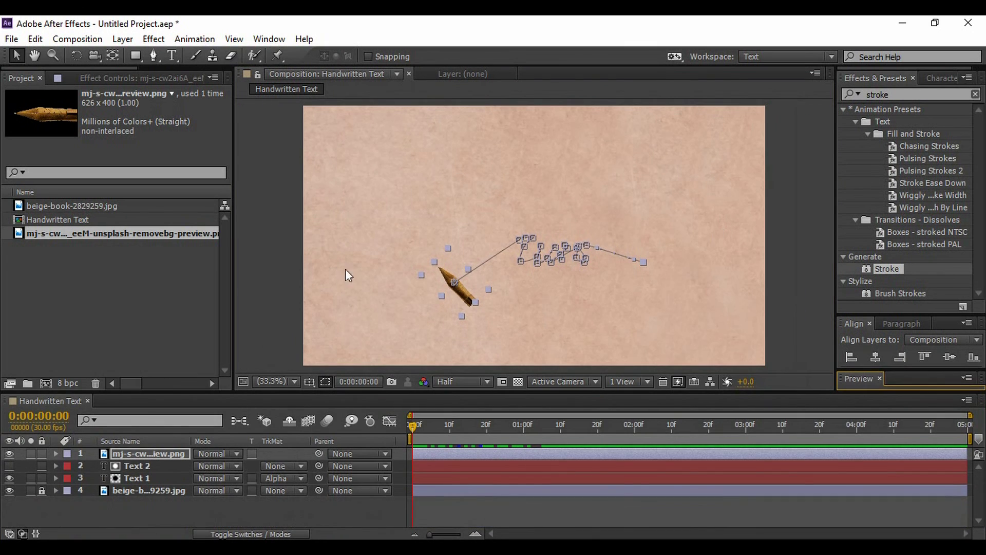
{"action": "left_click", "coordinate": [297, 510]}
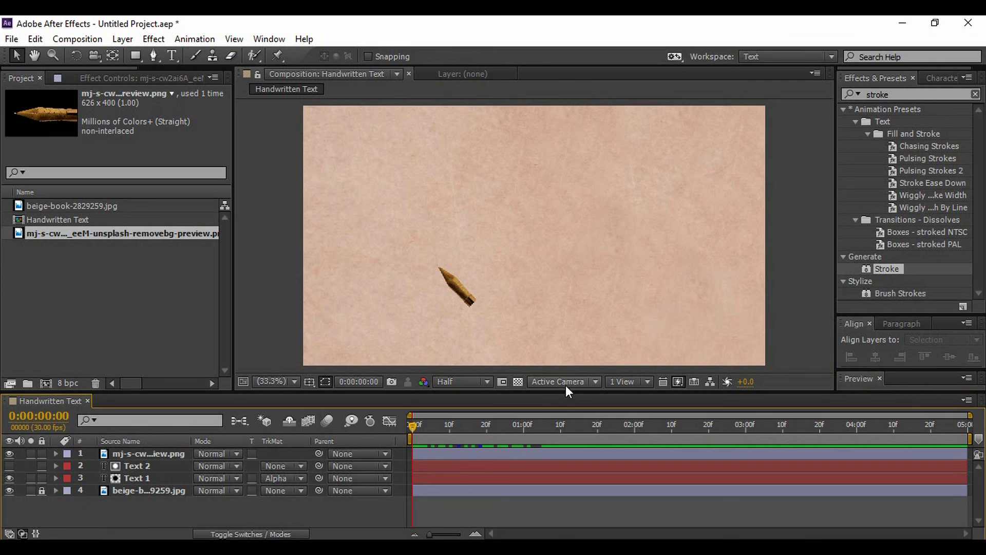
{"action": "left_click_drag", "start_coordinate": [562, 391], "coordinate": [562, 520]}
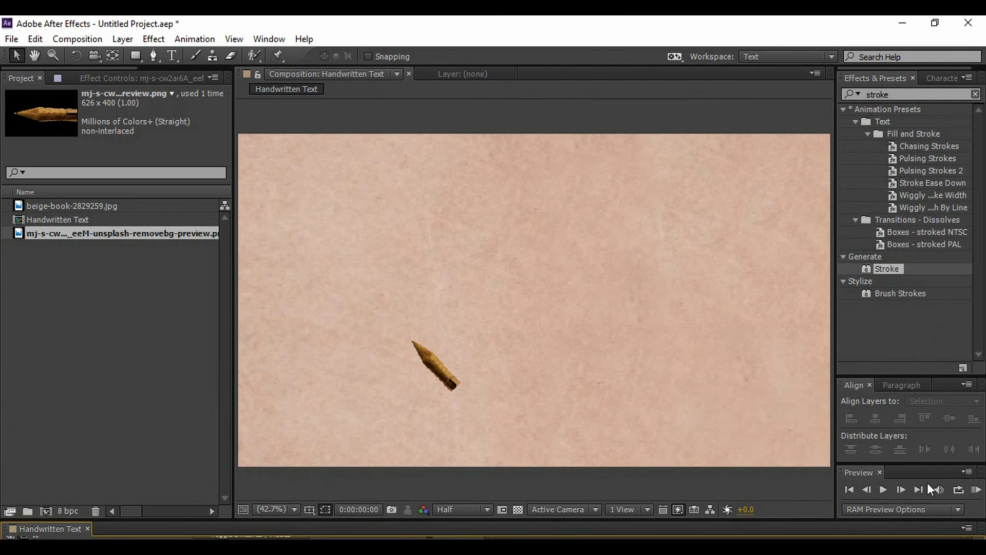
{"action": "left_click", "coordinate": [878, 489]}
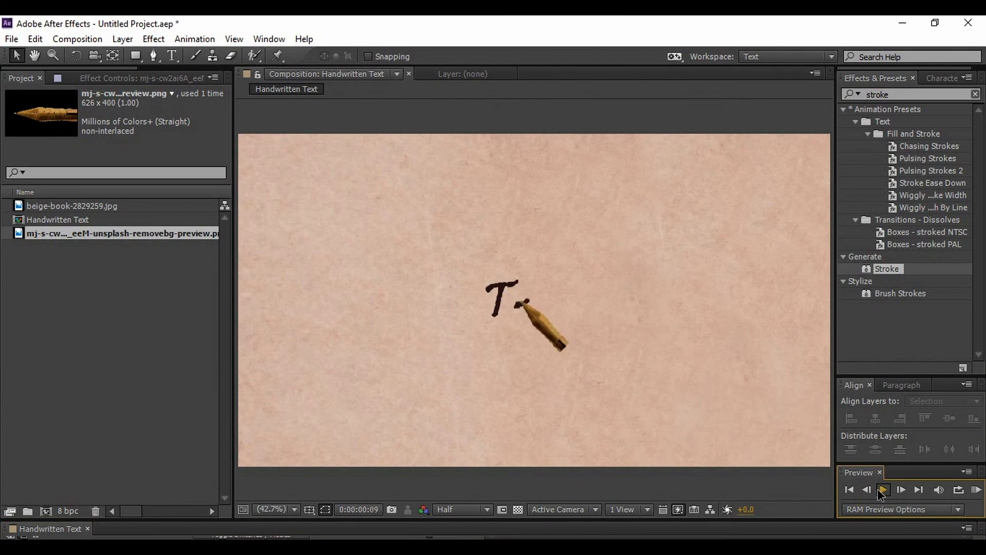